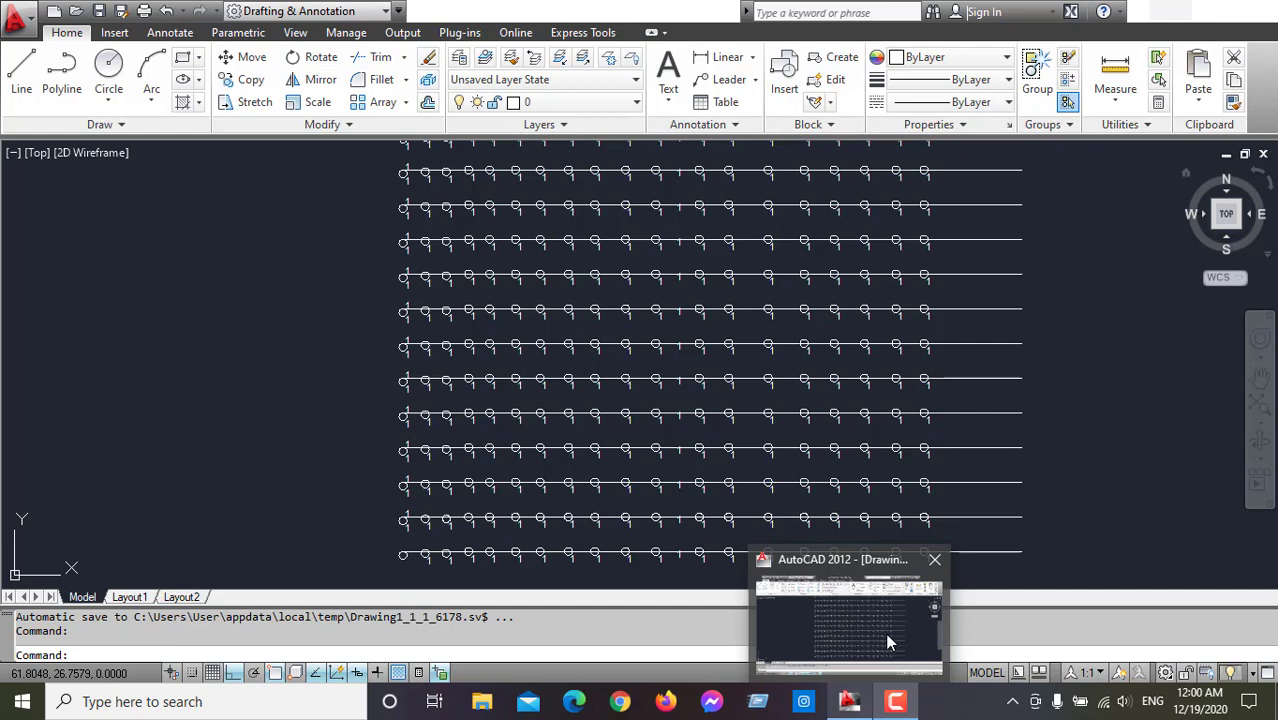
Erase the extra 1 label above the bottom row's left end.
left_click(884, 624)
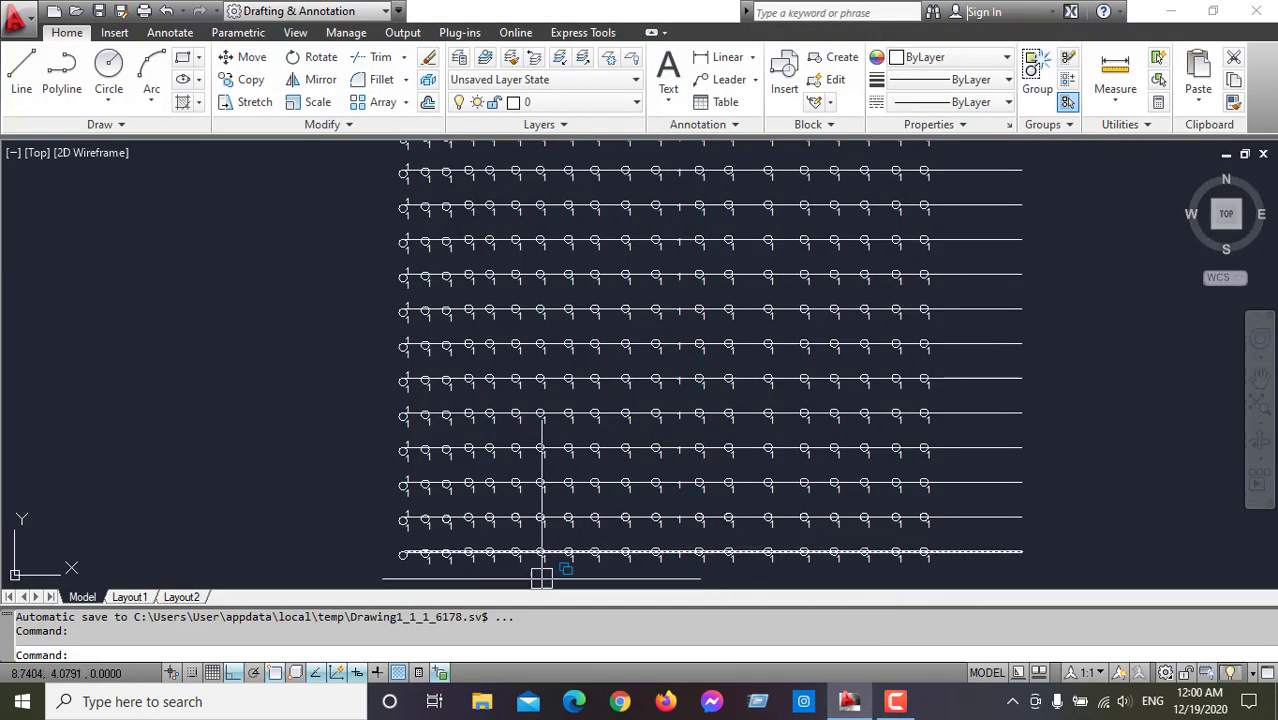
scroll(400, 555, "up", 1)
scroll(399, 528, "up", 1)
scroll(399, 528, "up", 1)
scroll(408, 442, "up", 1)
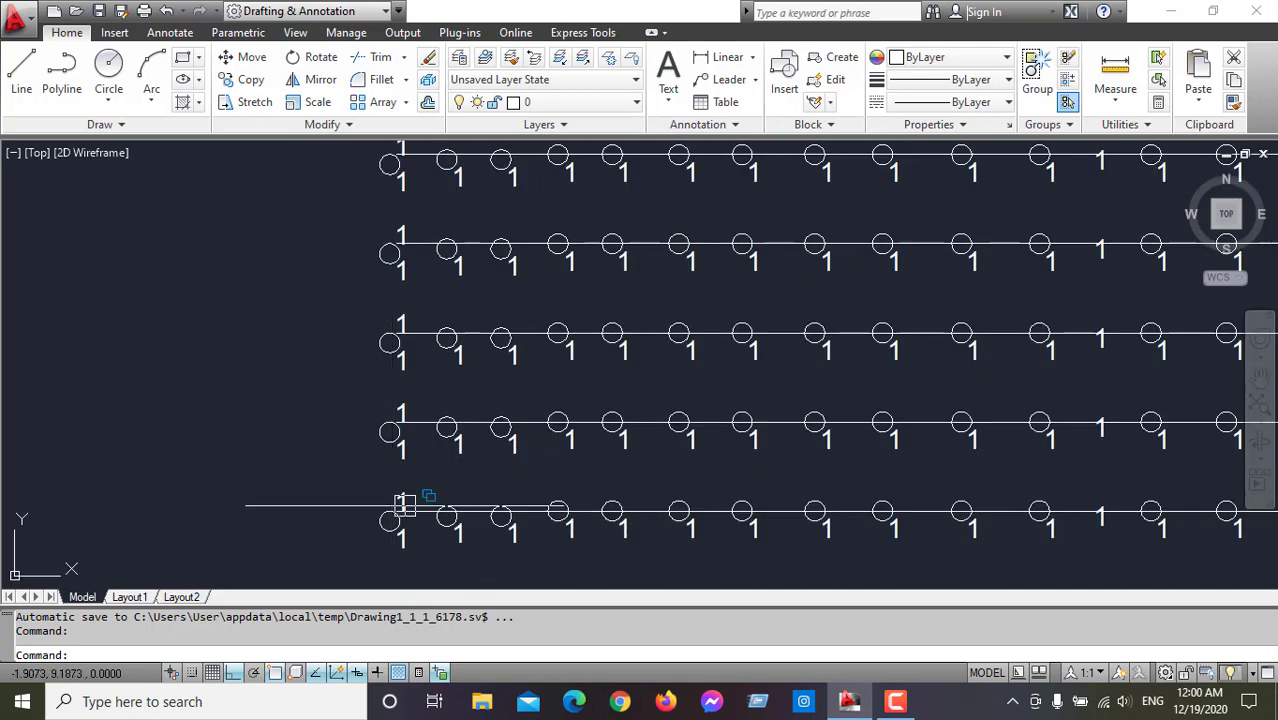
scroll(413, 499, "up", 3)
left_click_drag(442, 494, 333, 467)
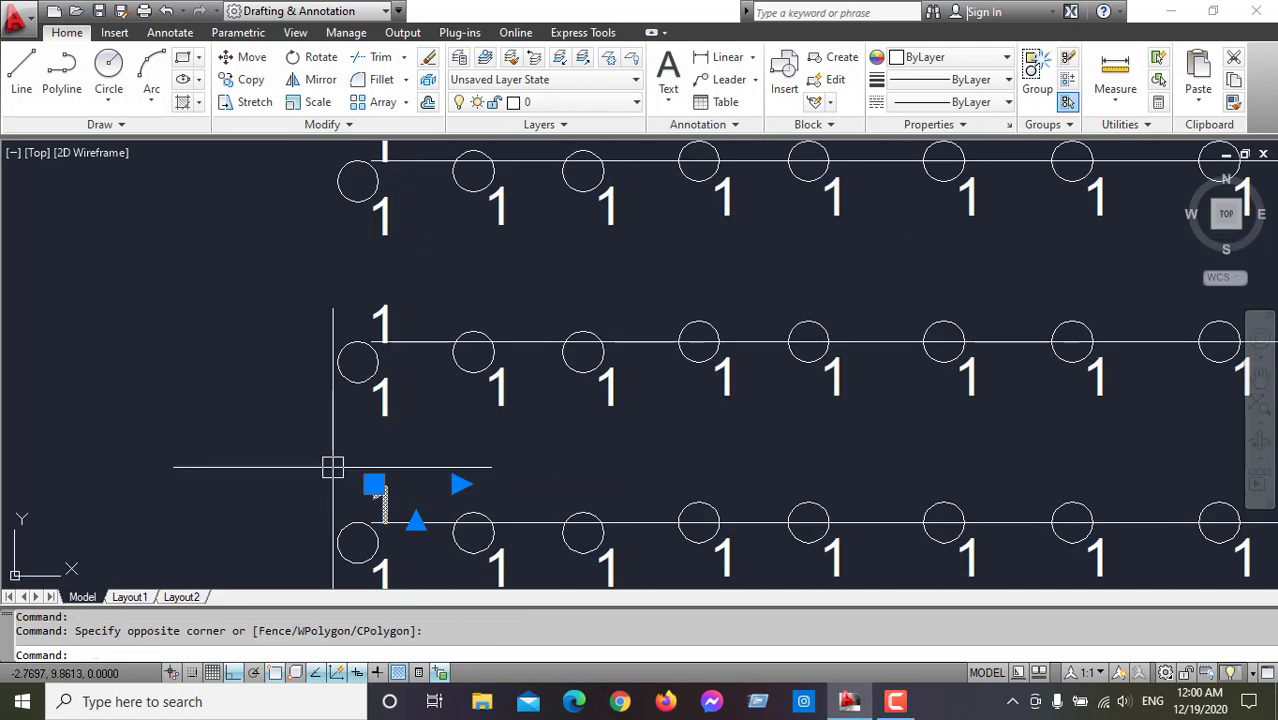
key("Delete")
Window-select the left-end labels of the lower and middle rows.
left_click(456, 294)
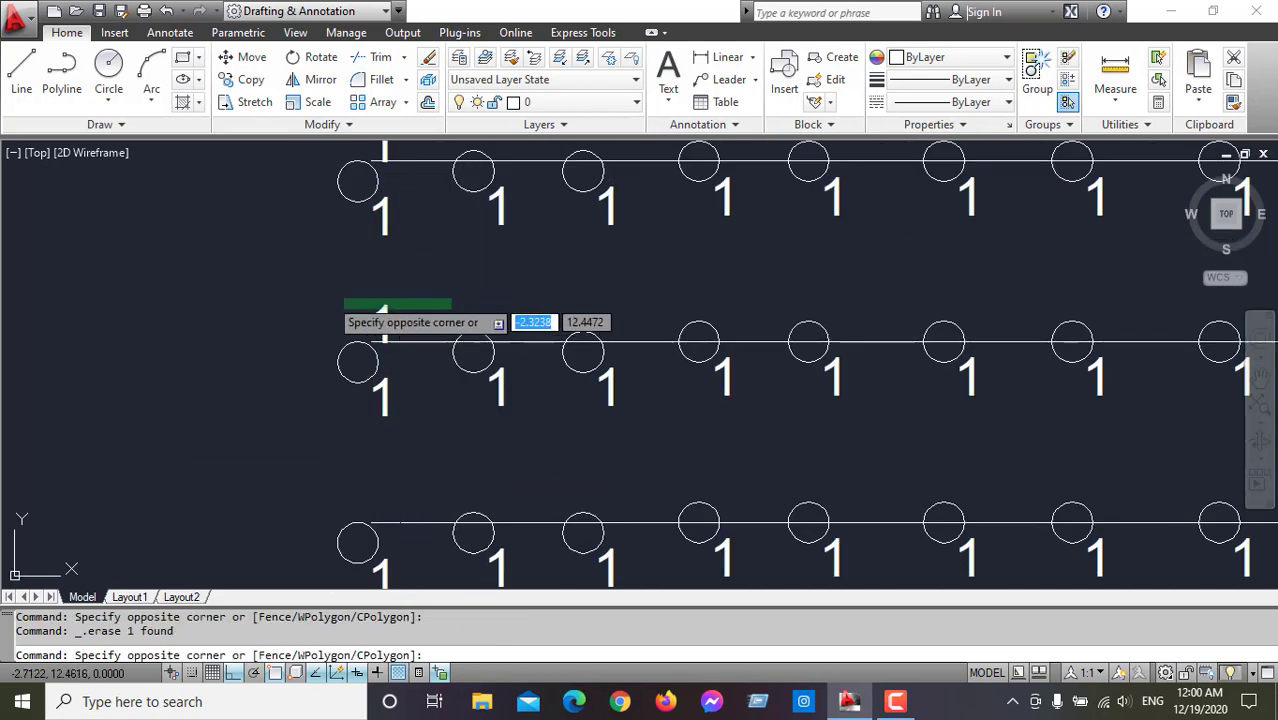
left_click(342, 309)
scroll(485, 428, "down", 1)
scroll(413, 299, "up", 1)
left_click(434, 222)
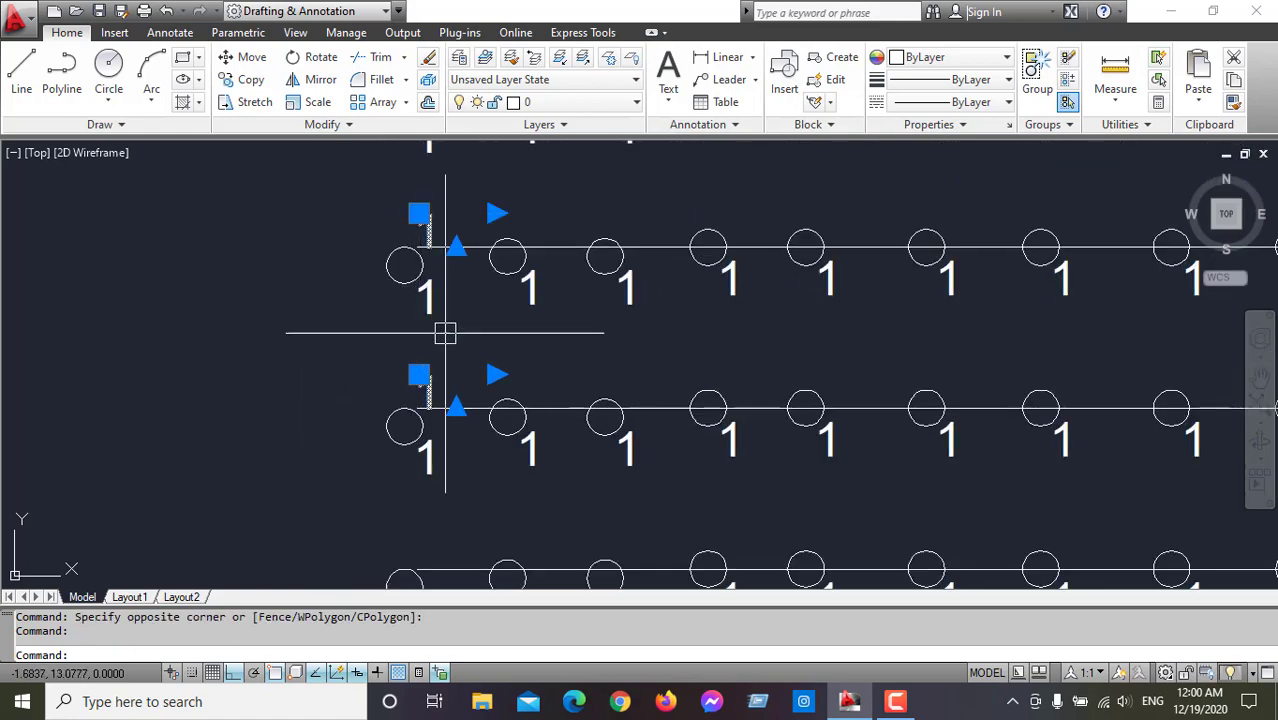
scroll(442, 334, "down", 4)
scroll(447, 303, "up", 3)
left_click(428, 345)
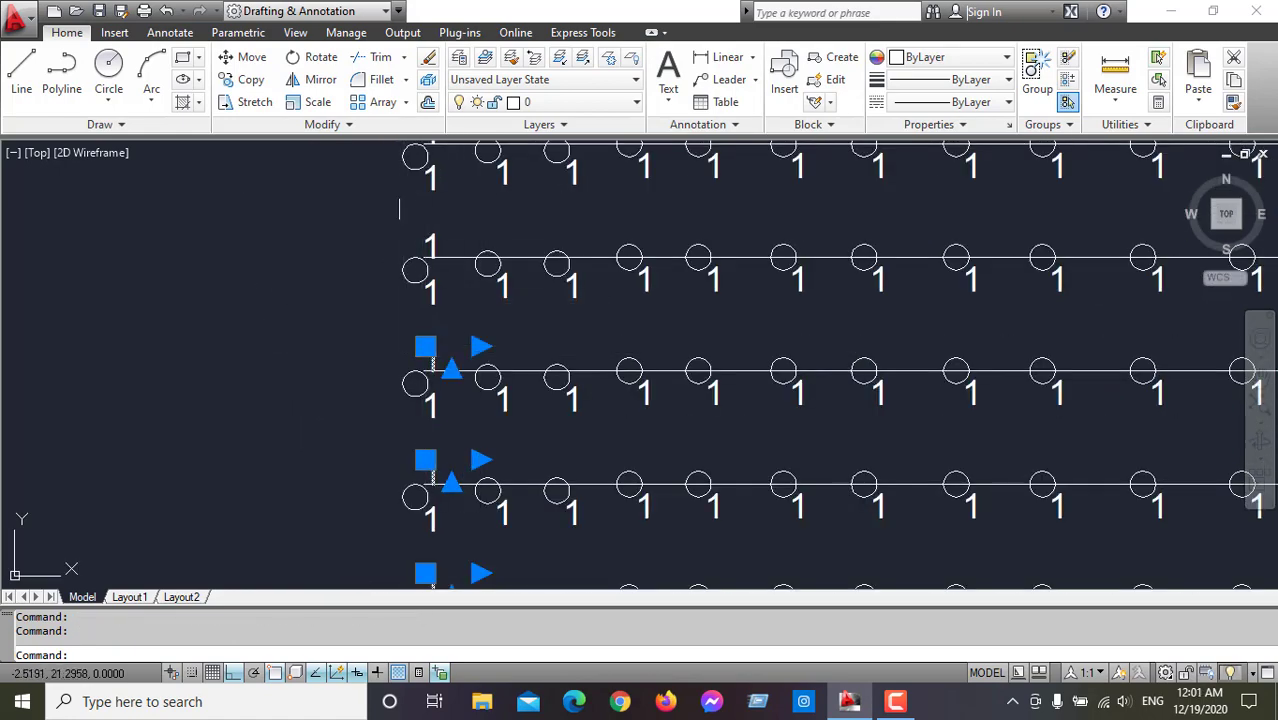
left_click(428, 230)
mouse_move(466, 473)
middle_mouse_down()
mouse_move(458, 503)
mouse_move(442, 474)
middle_mouse_up()
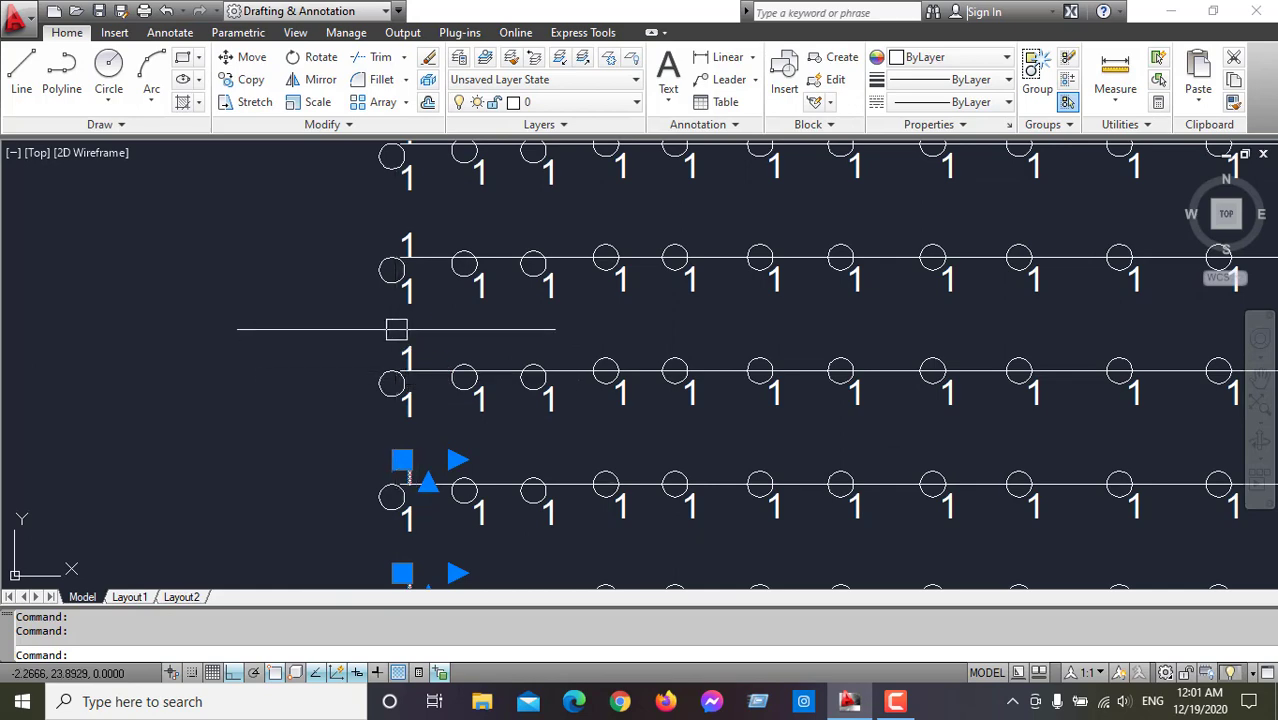
scroll(448, 456, "down", 2)
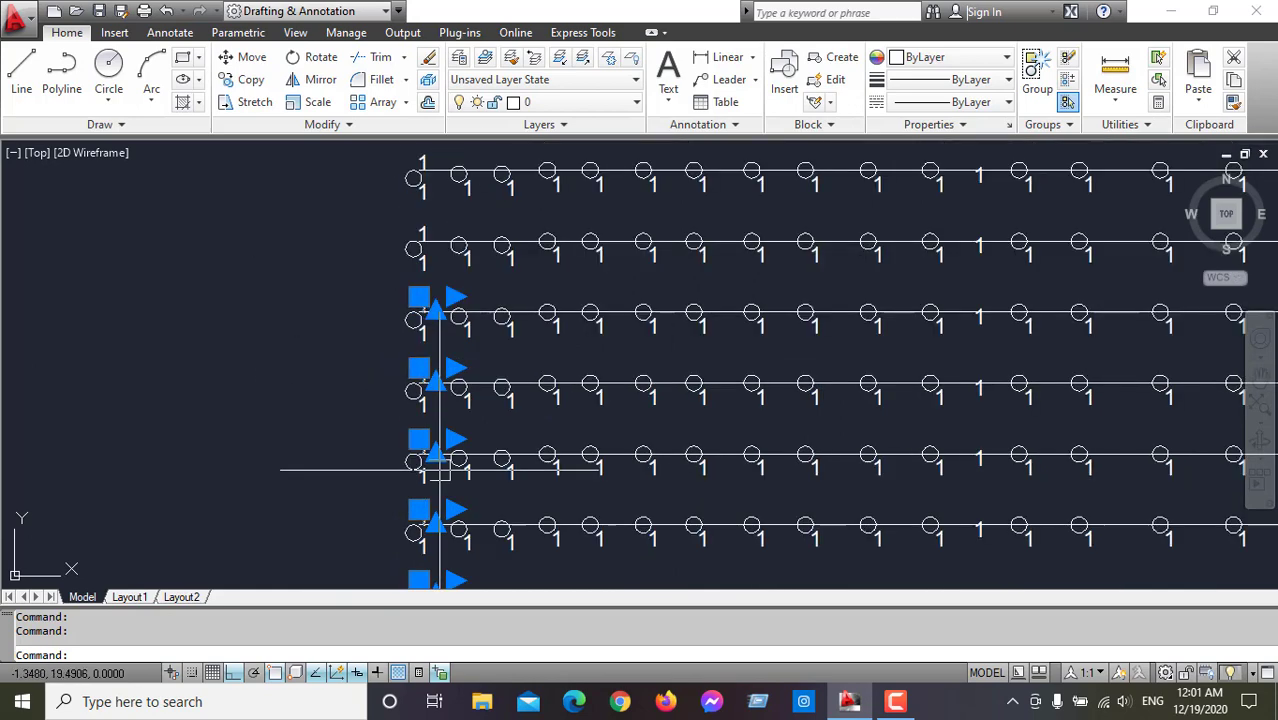
scroll(440, 420, "down", 2)
scroll(428, 315, "up", 4)
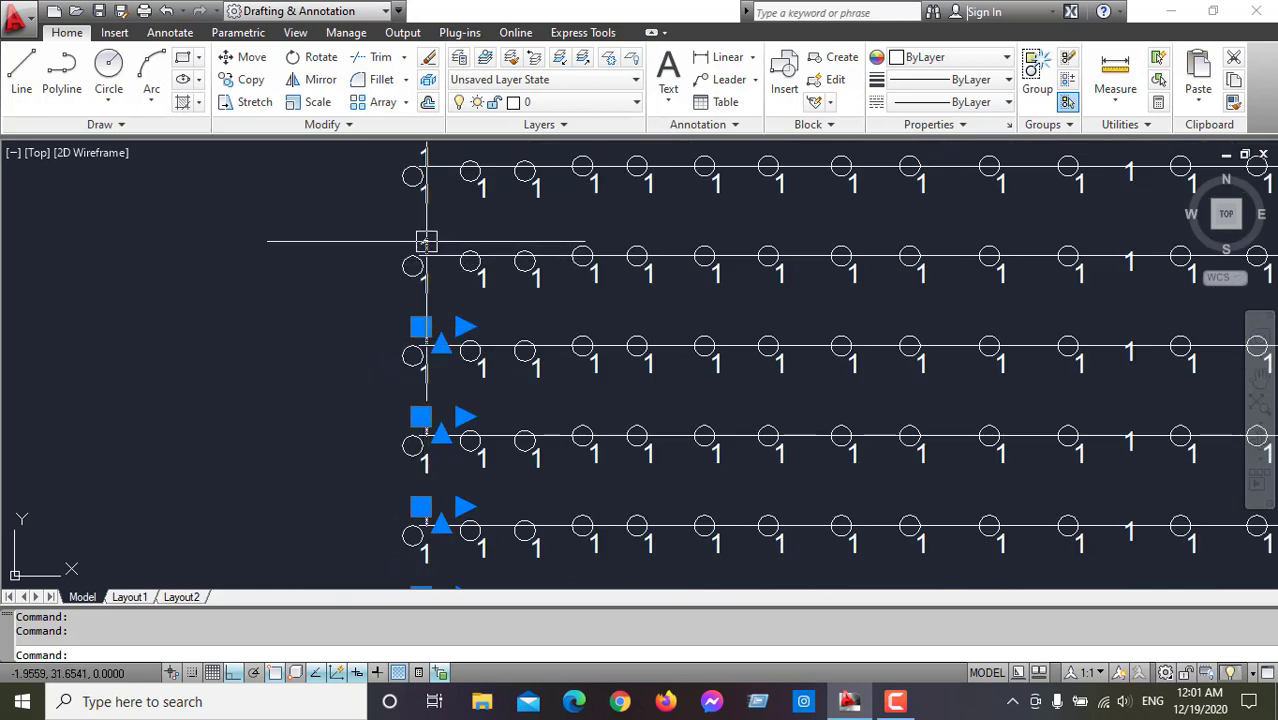
Add the upper rows' left-end labels to the selection and delete all 11.
middle_click_drag(431, 460, 432, 465)
left_click(433, 348)
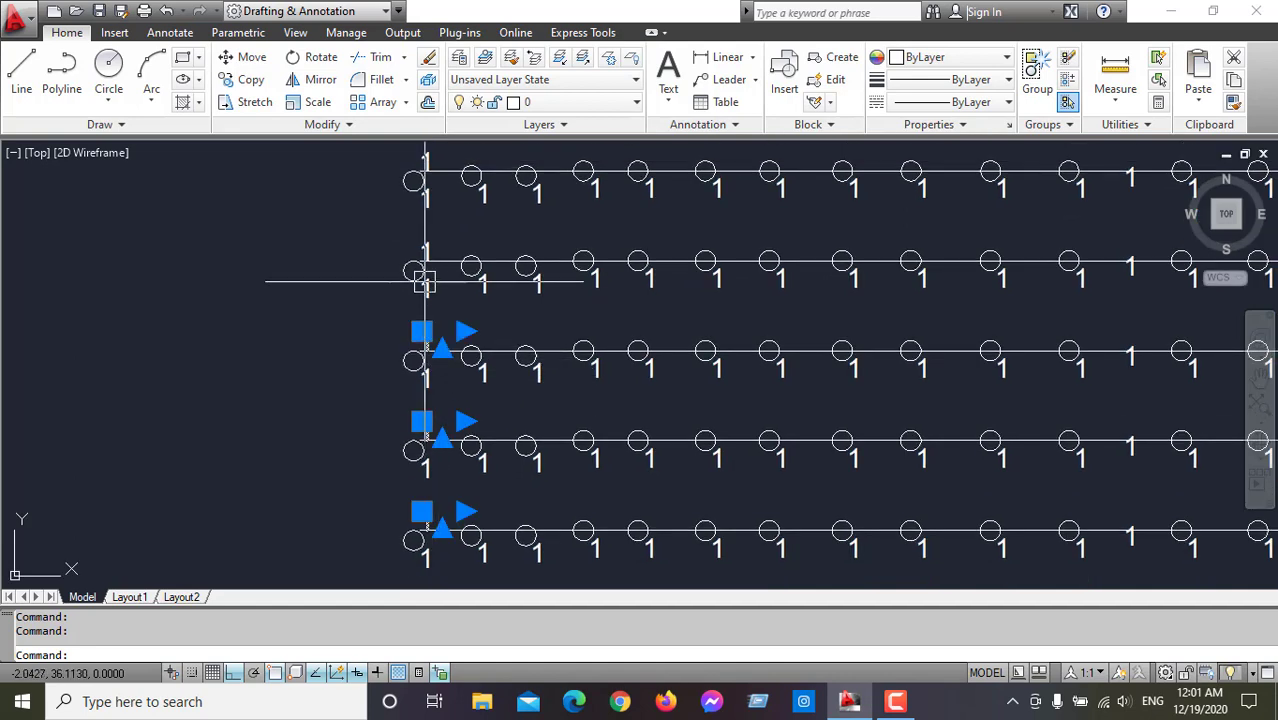
left_click(428, 276)
middle_click_drag(470, 312, 478, 347)
scroll(478, 347, "down", 2)
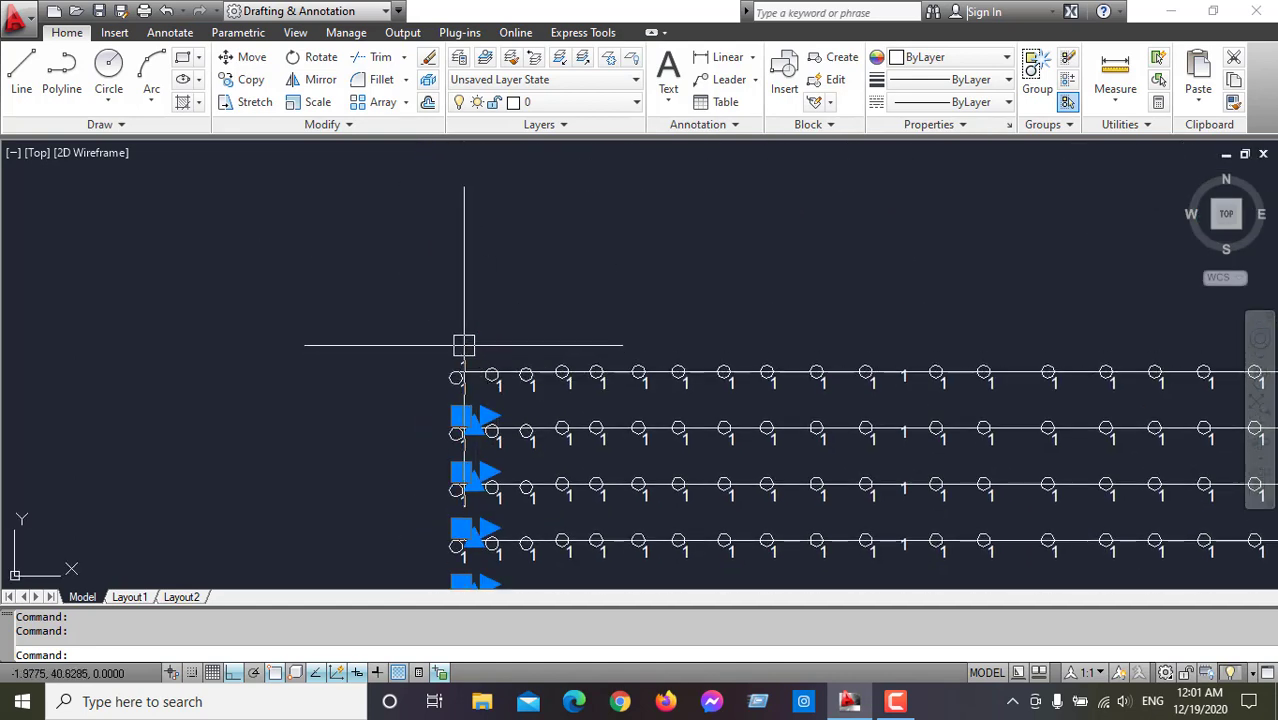
left_click(462, 343)
left_click(441, 362)
scroll(581, 254, "down", 5)
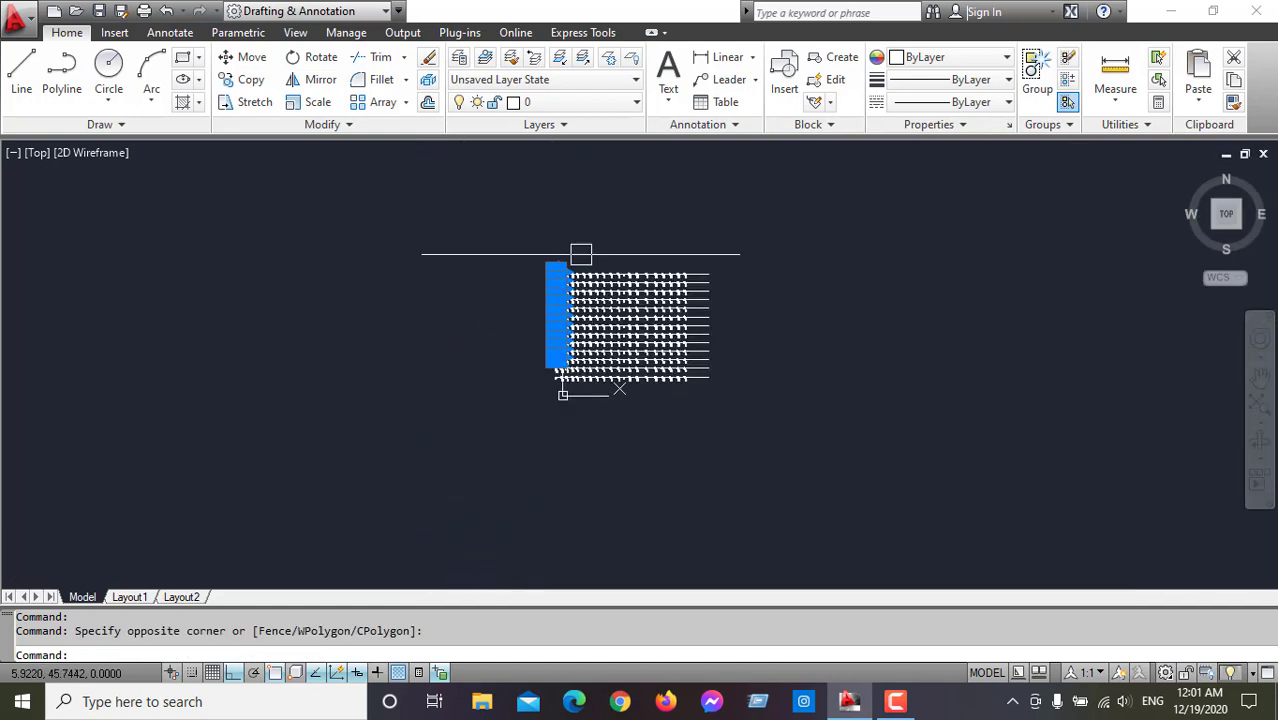
scroll(617, 381, "up", 3)
key("Delete")
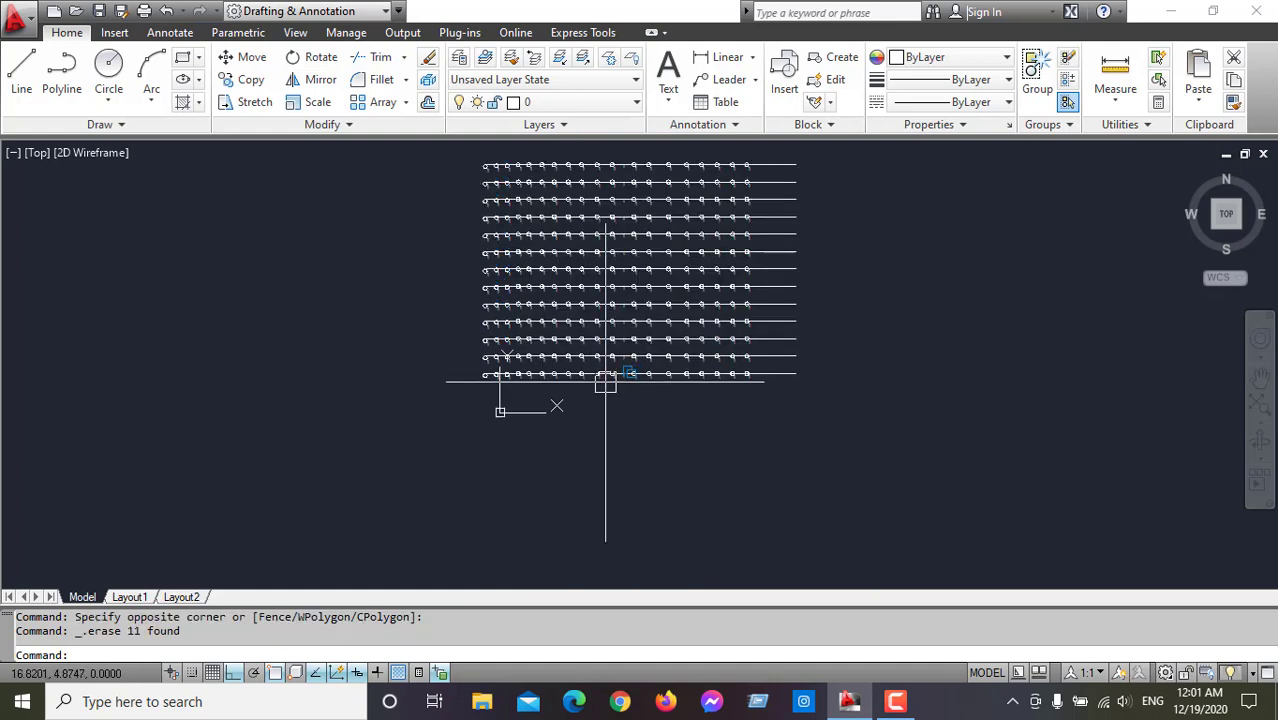
Auto-number the bottom row's labels left to right from 1, increment 1, overwriting them.
scroll(601, 408, "up", 1)
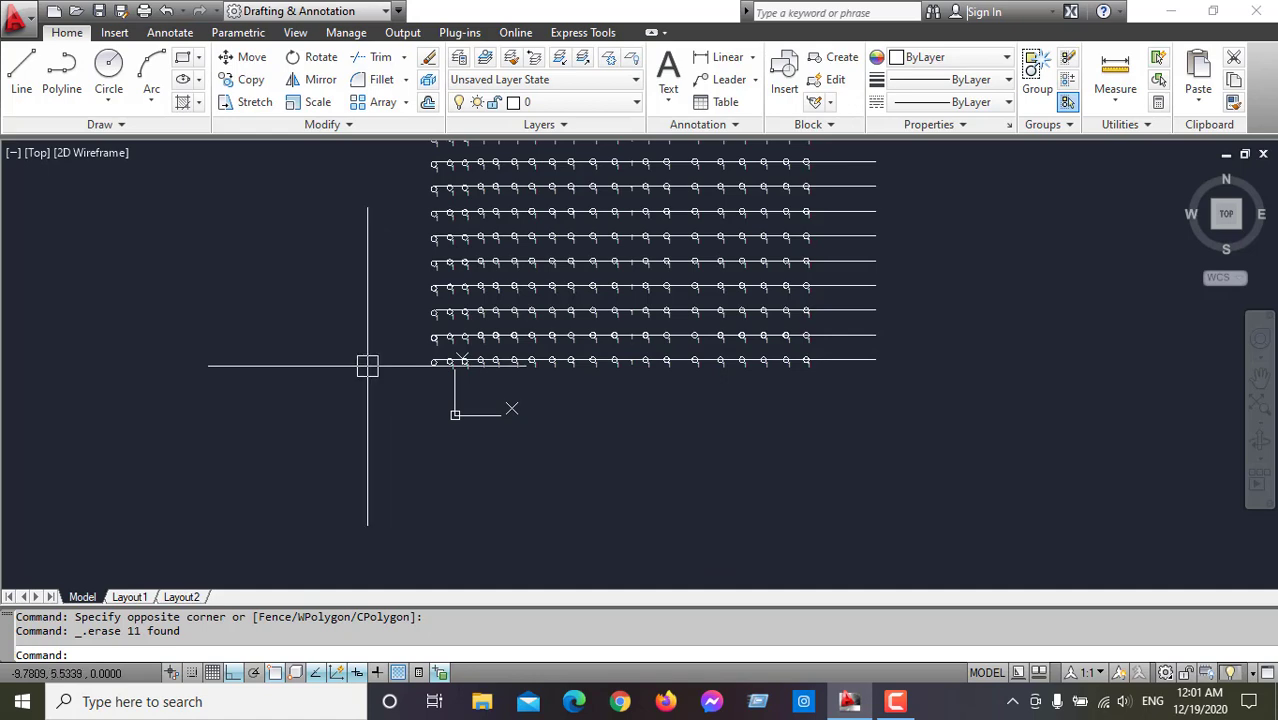
left_click(367, 351)
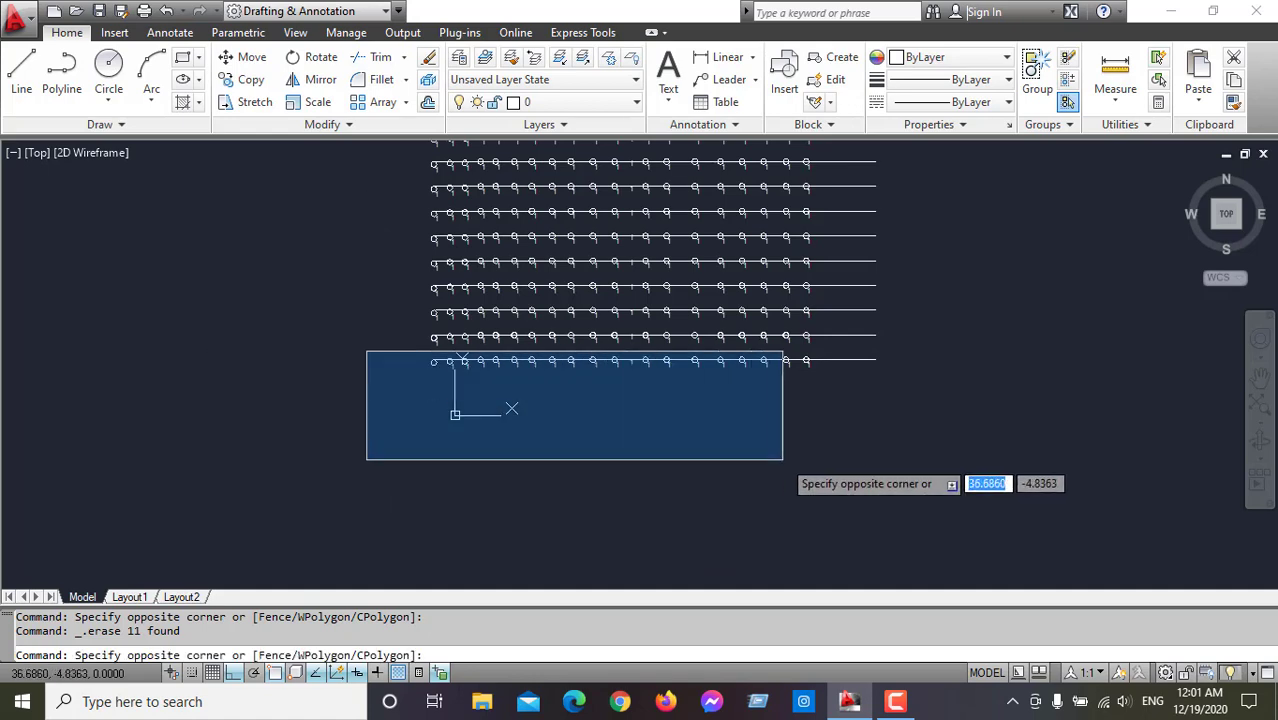
left_click(797, 457)
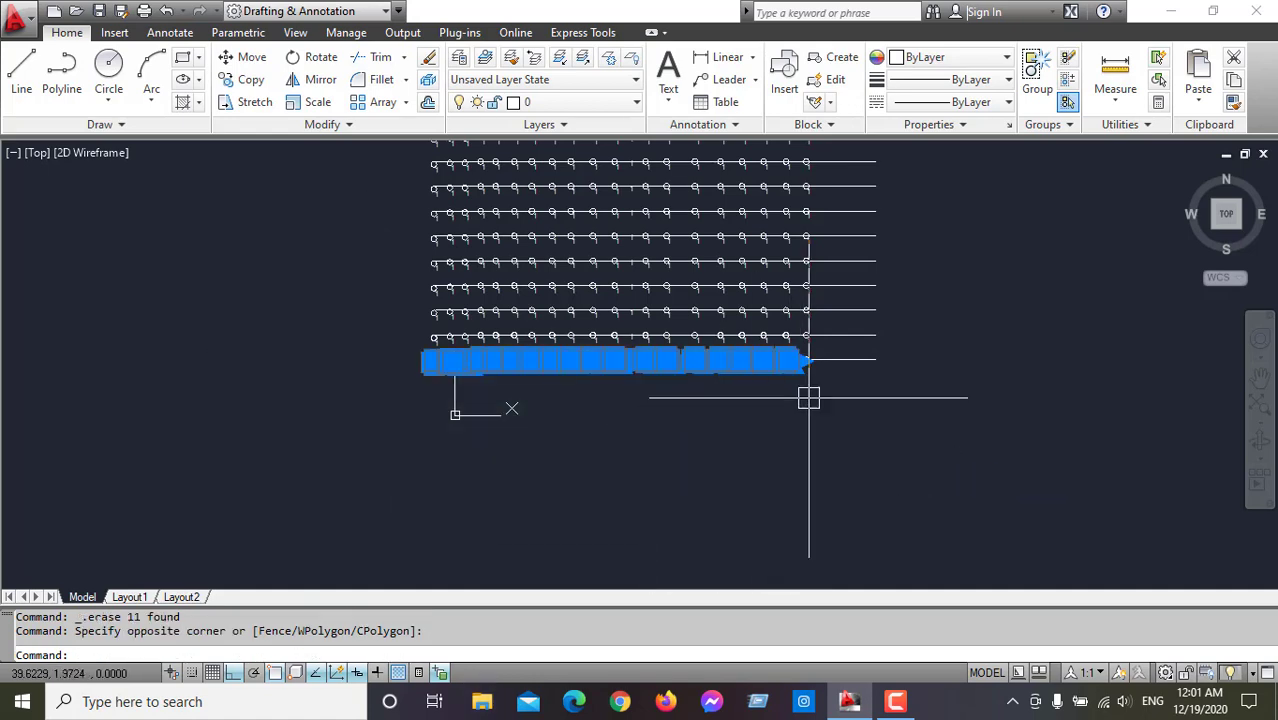
scroll(833, 387, "up", 4)
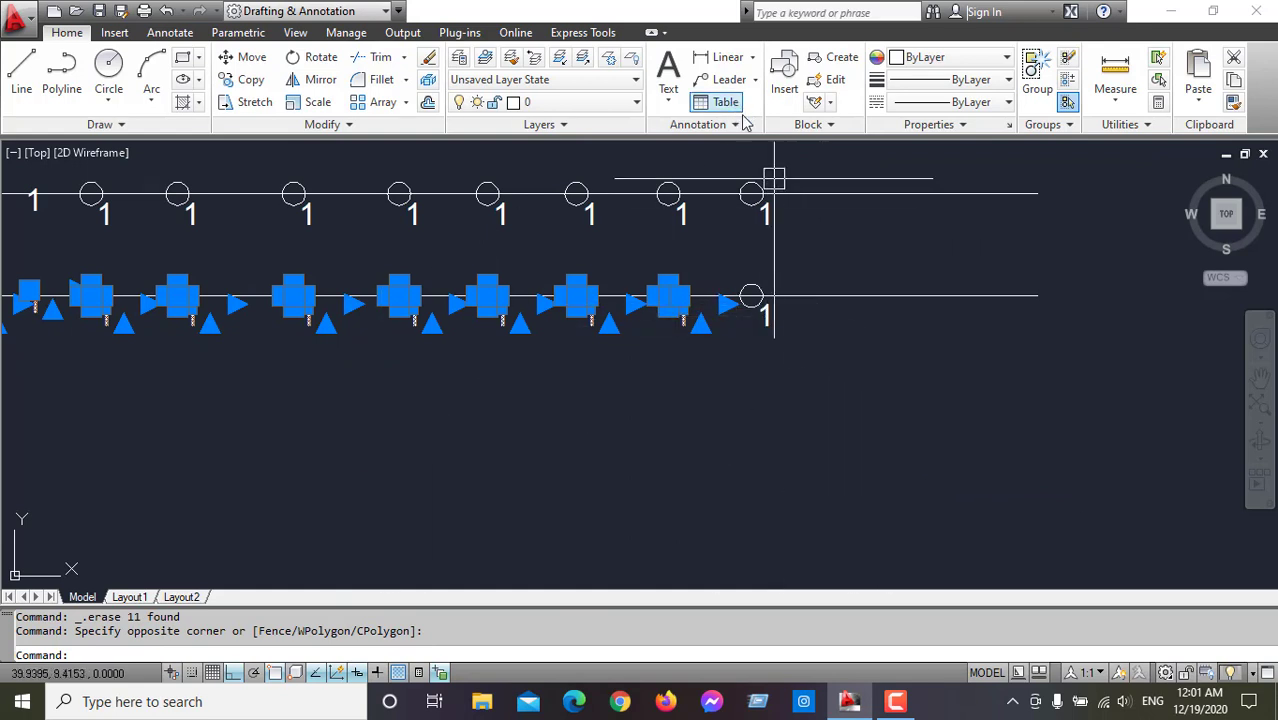
left_click(594, 38)
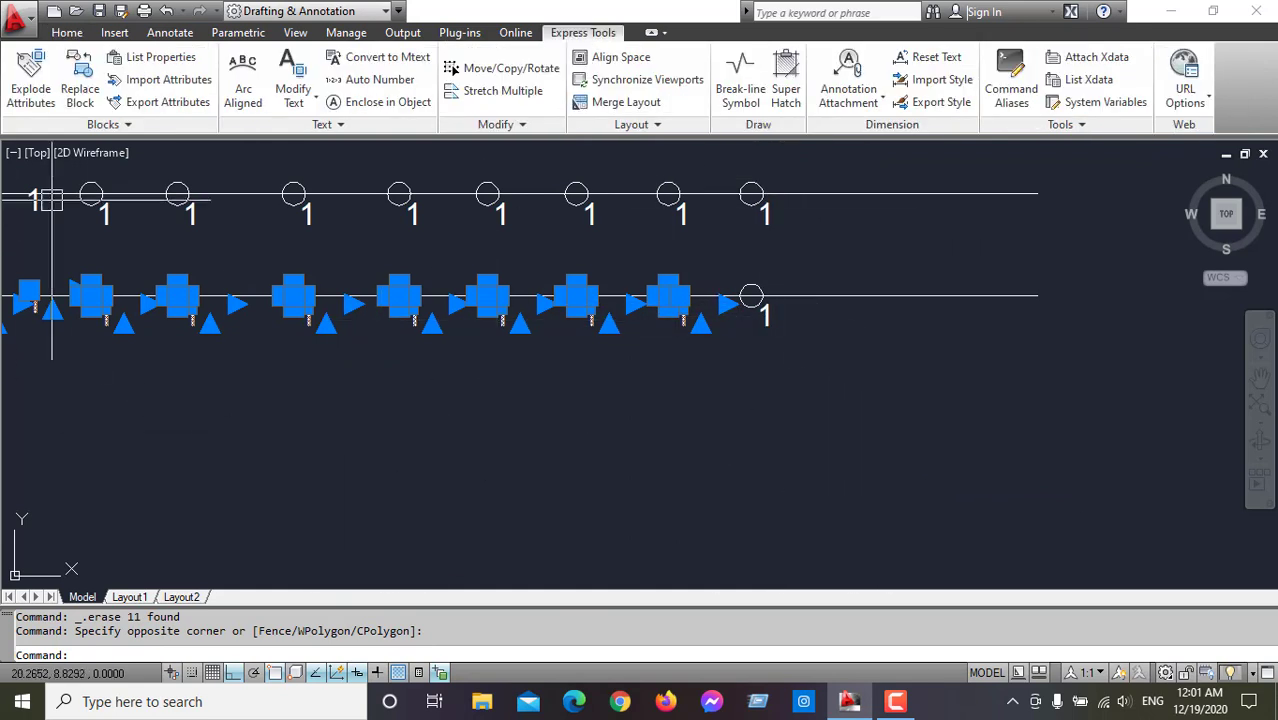
left_click(356, 86)
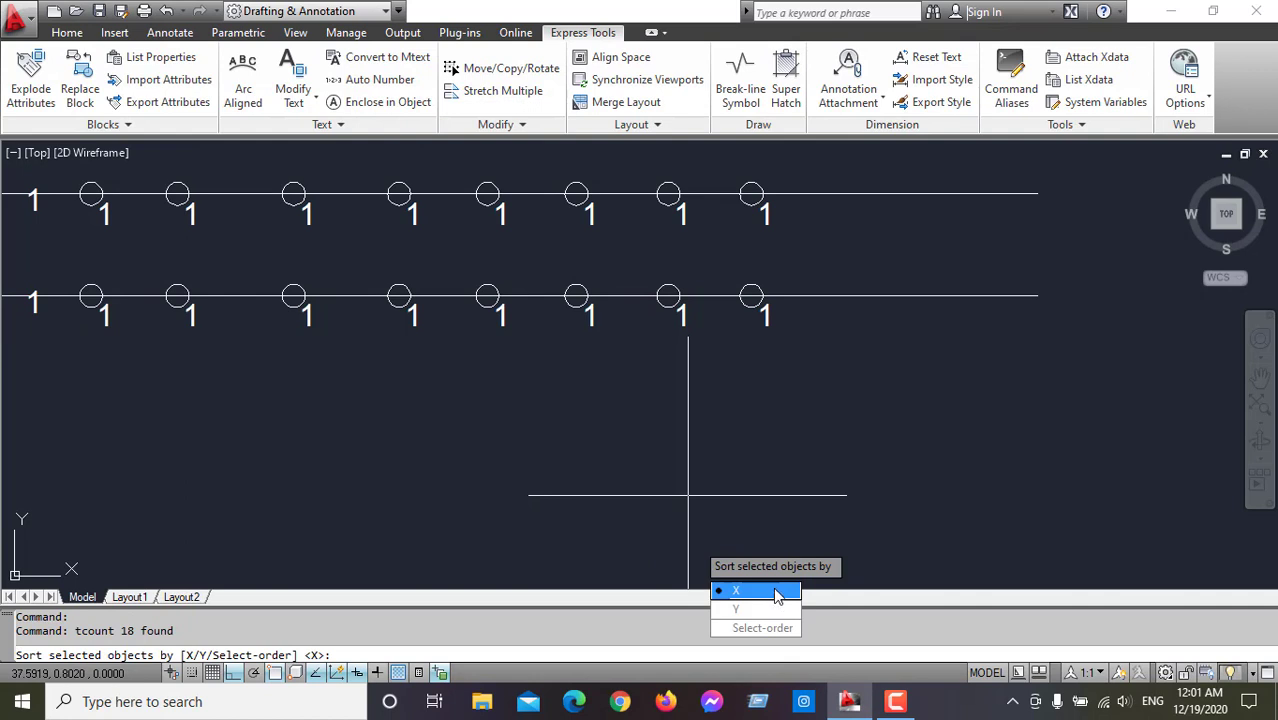
left_click(777, 593)
type("1,1")
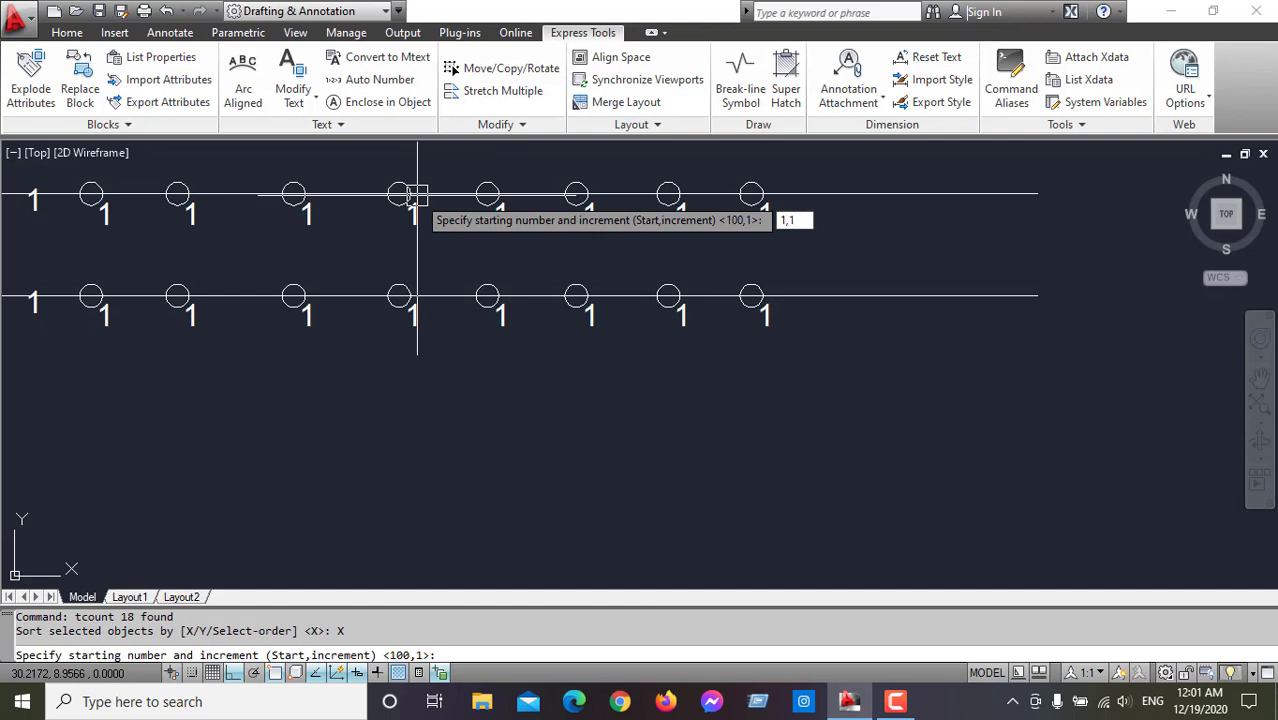
key("Return")
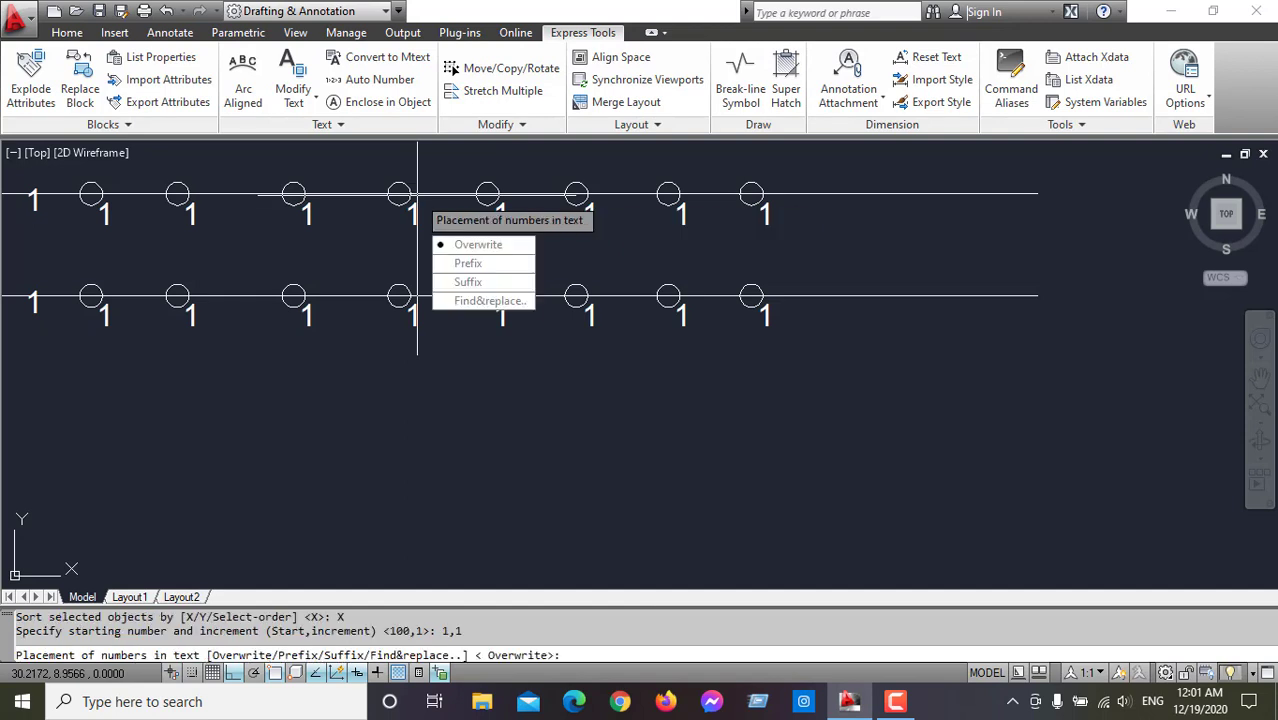
key("Return")
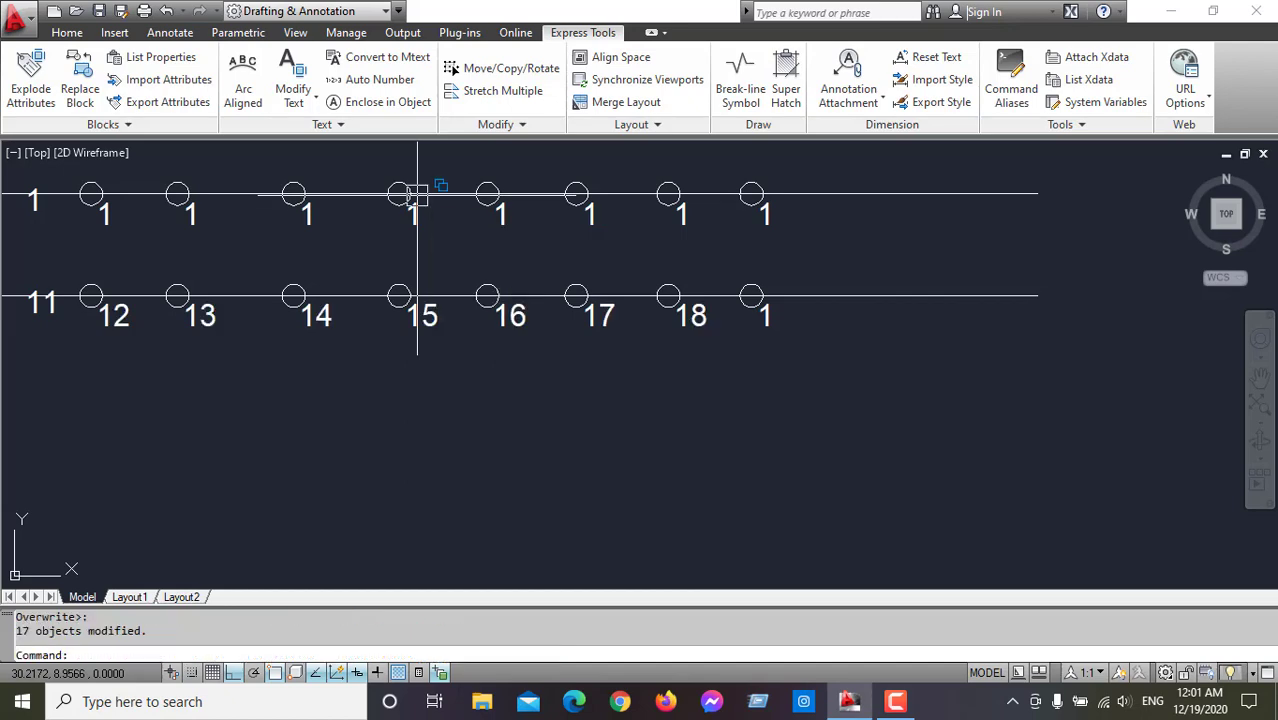
Window-select the lower labels in the rightmost column.
scroll(690, 160, "down", 3)
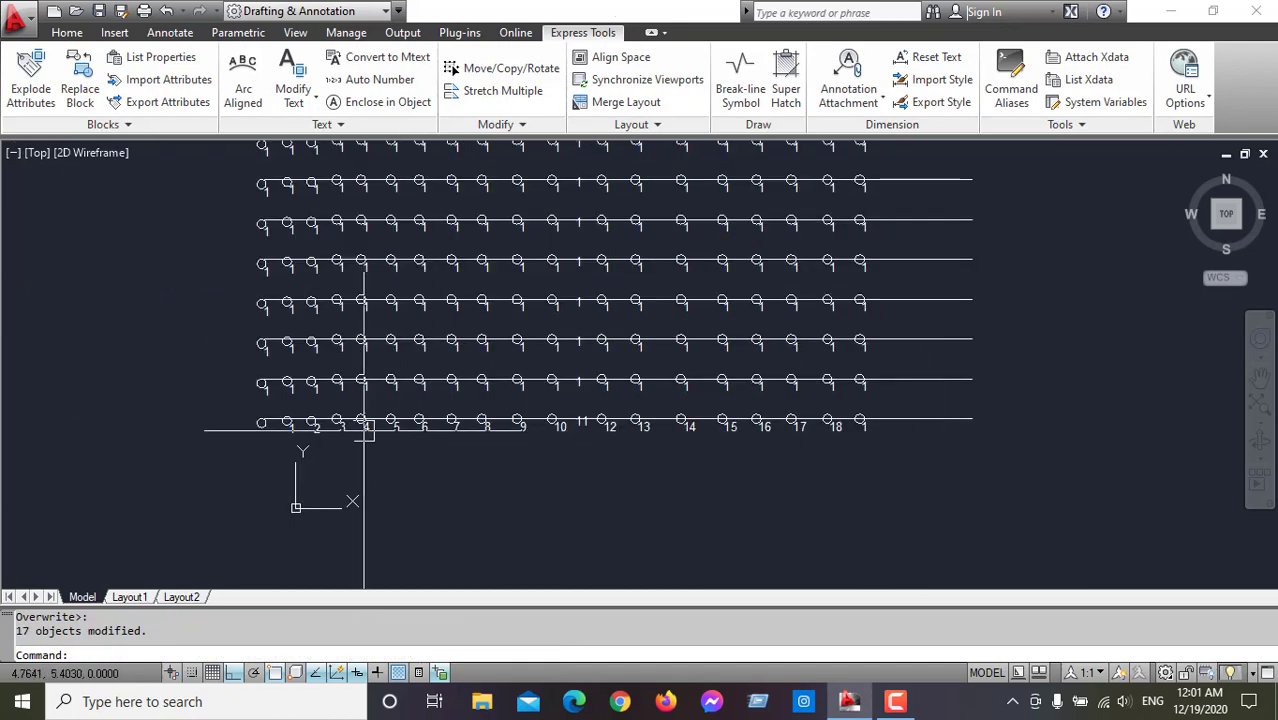
scroll(195, 450, "up", 2)
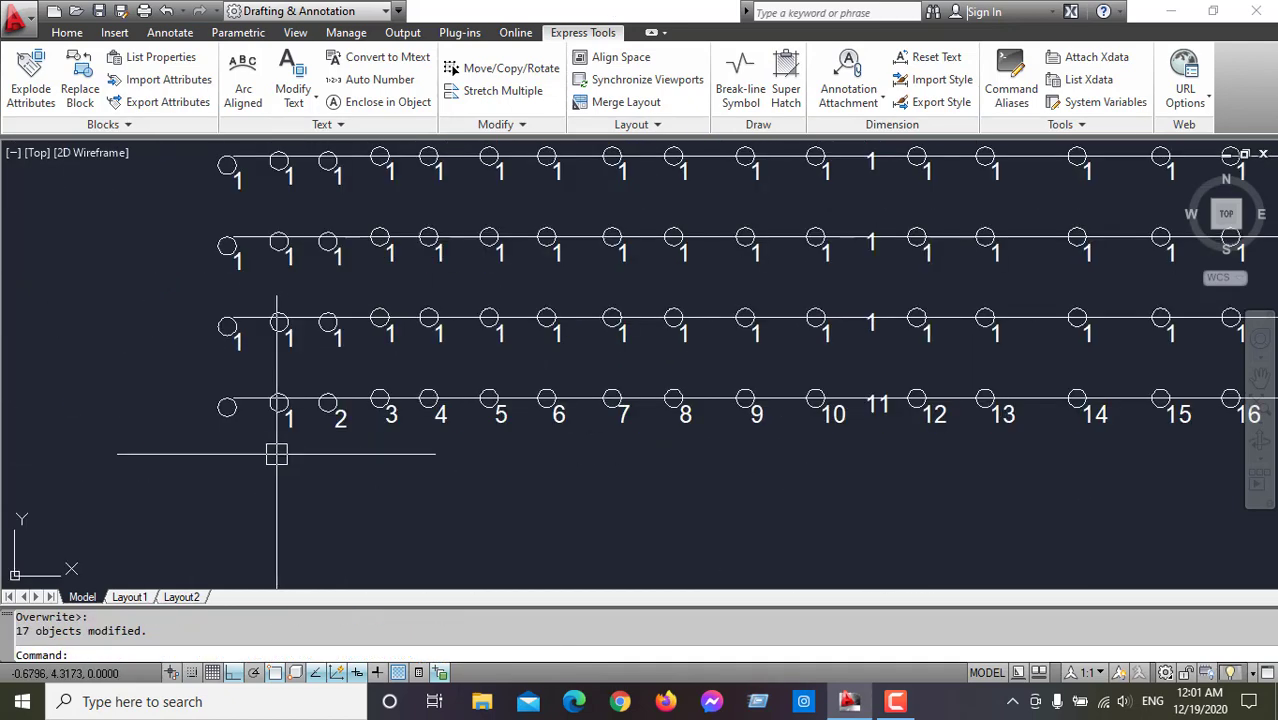
middle_click_drag(870, 471, 700, 452)
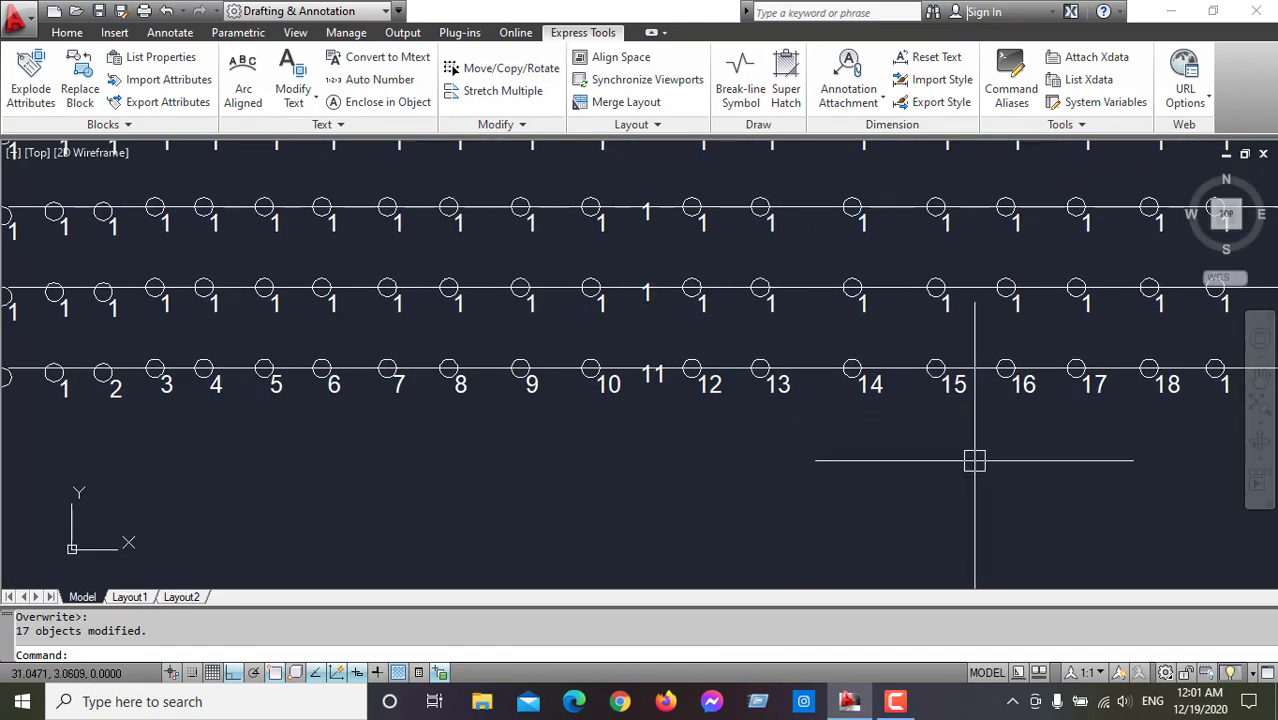
middle_click_drag(975, 457, 709, 463)
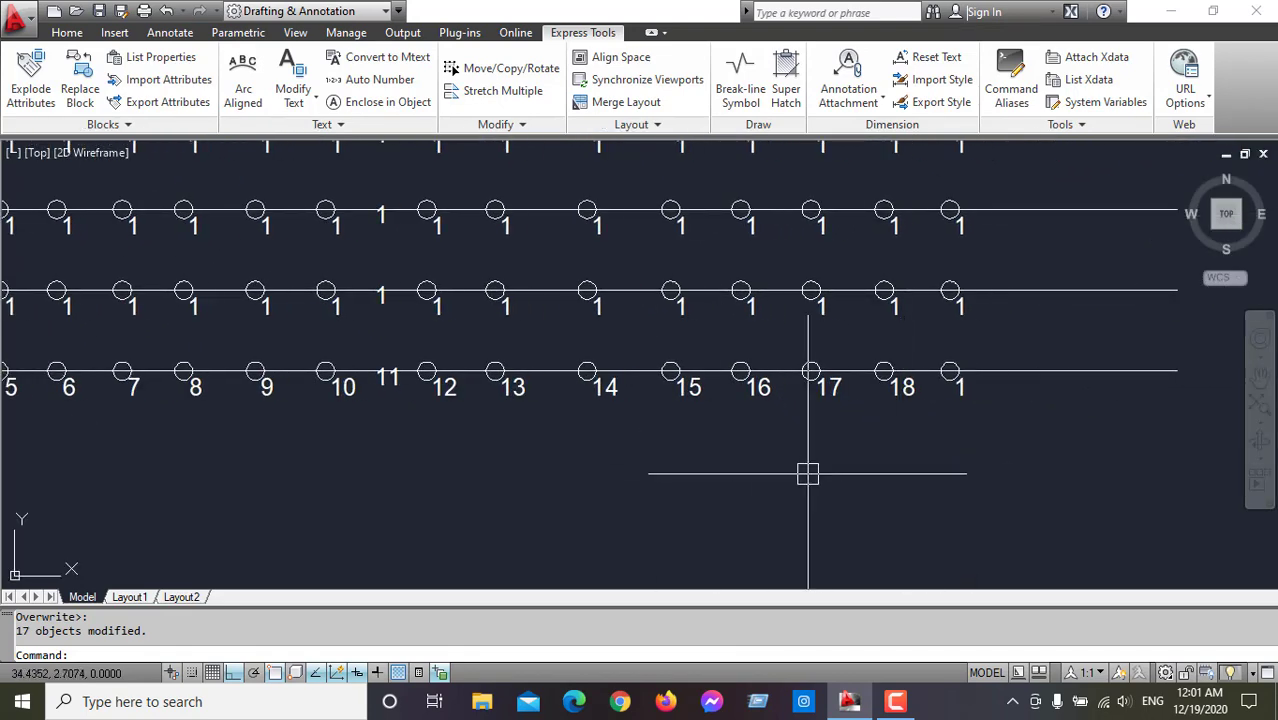
scroll(807, 471, "down", 3)
scroll(807, 471, "down", 2)
scroll(909, 270, "up", 2)
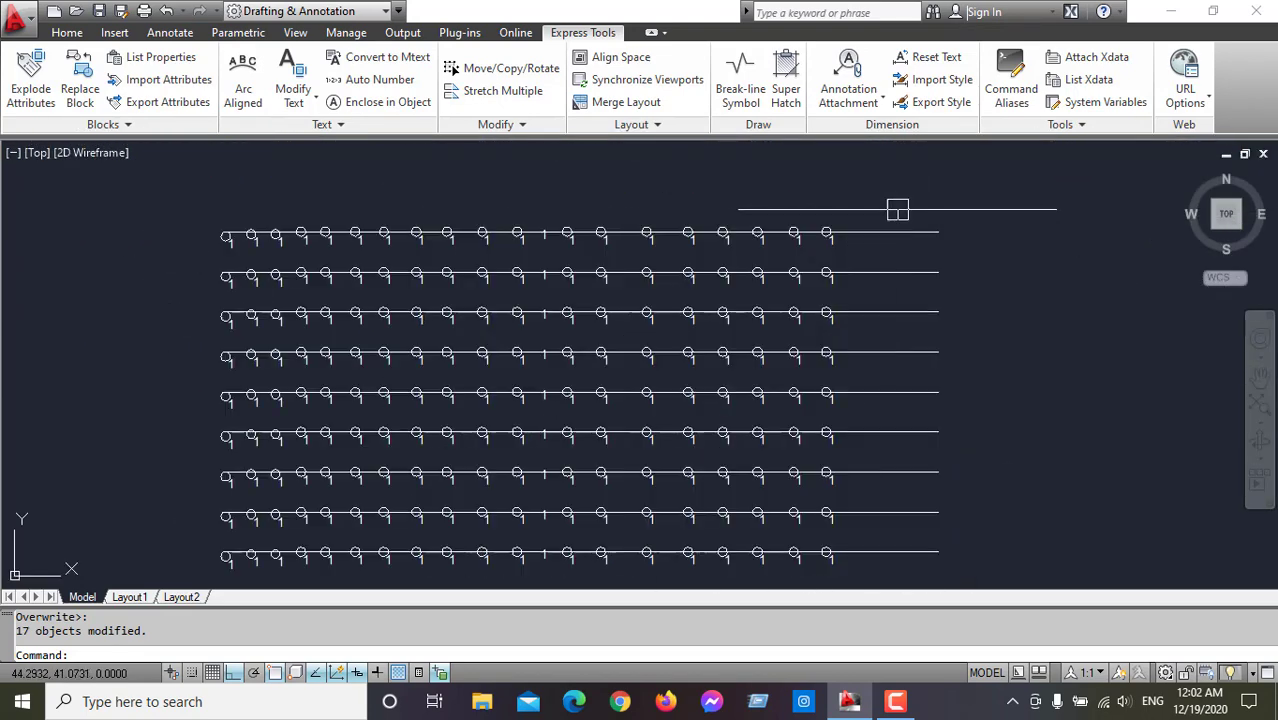
left_click(812, 183)
scroll(838, 322, "down", 3)
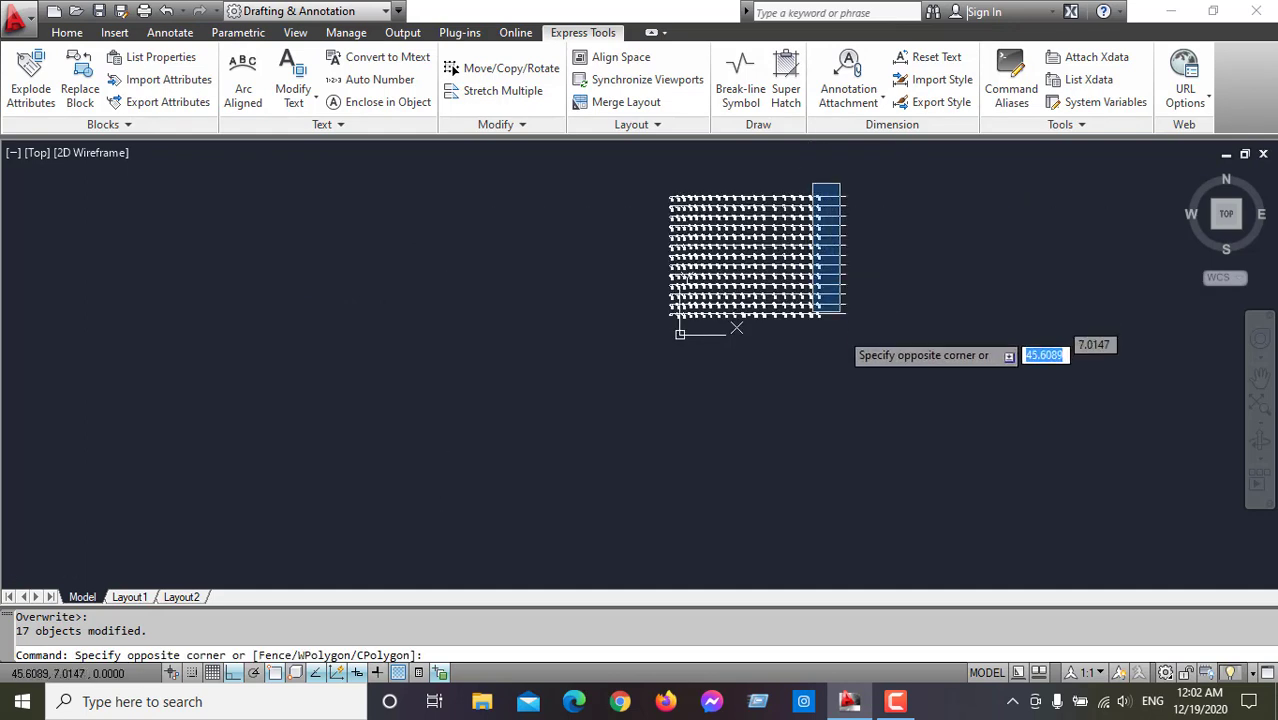
scroll(841, 346, "up", 2)
scroll(805, 357, "up", 1)
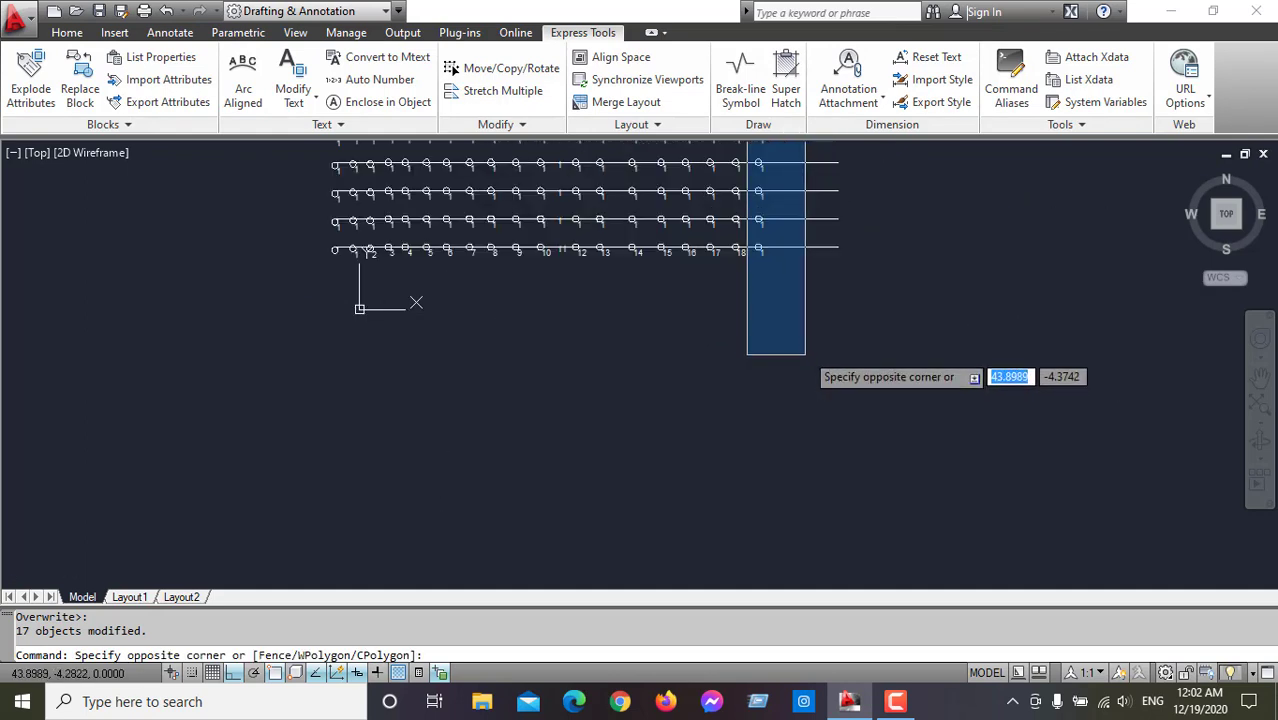
left_click(805, 352)
Add the upper labels of the rightmost column to the selection.
scroll(810, 290, "down", 3)
scroll(830, 265, "up", 3)
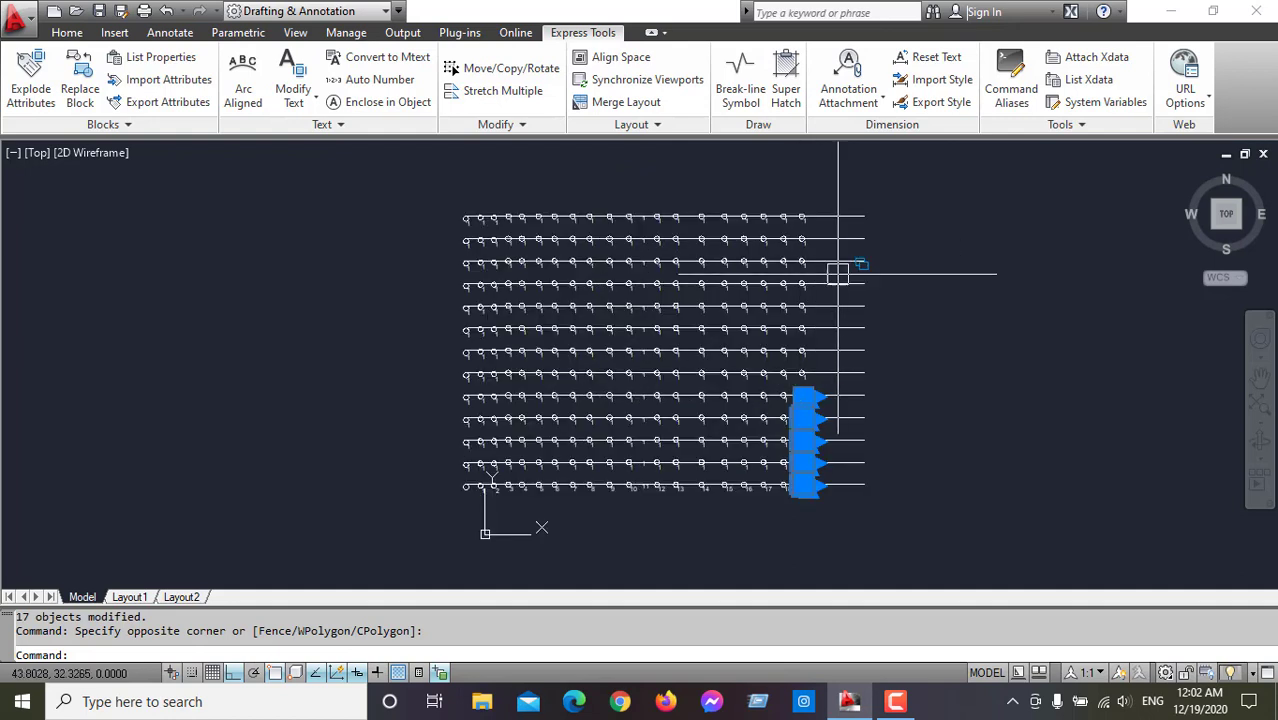
left_click(794, 162)
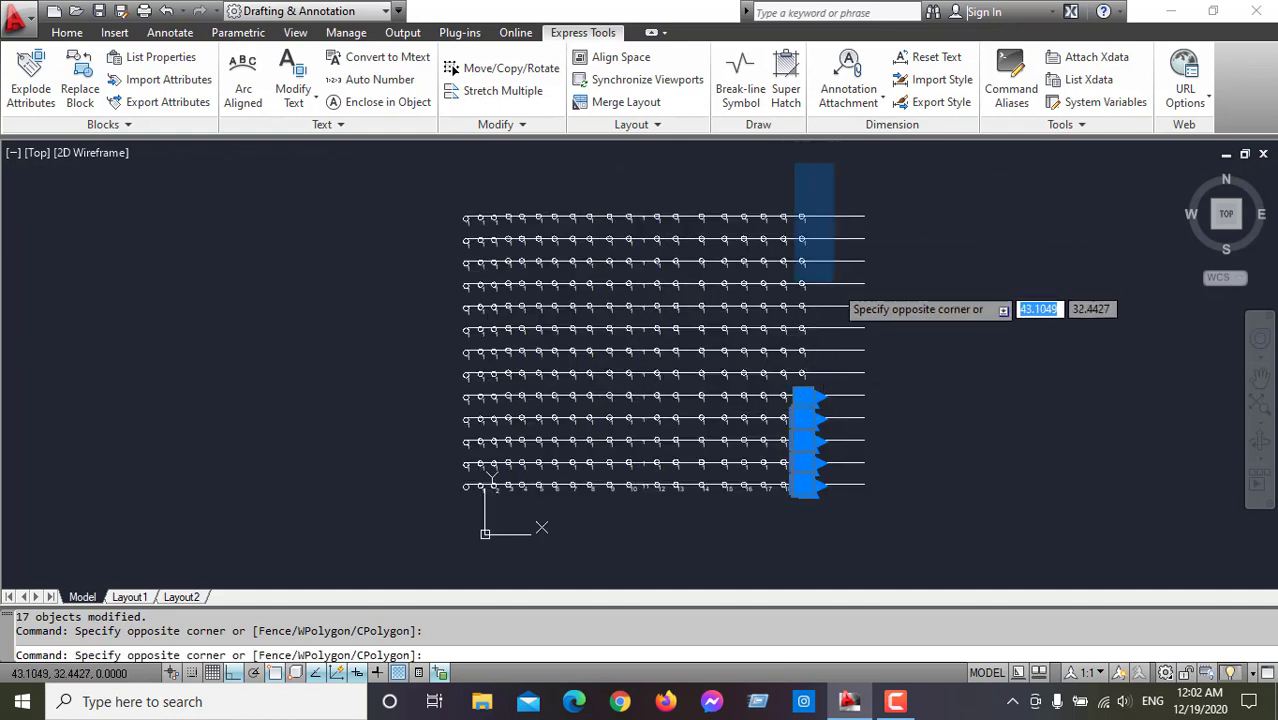
left_click(841, 440)
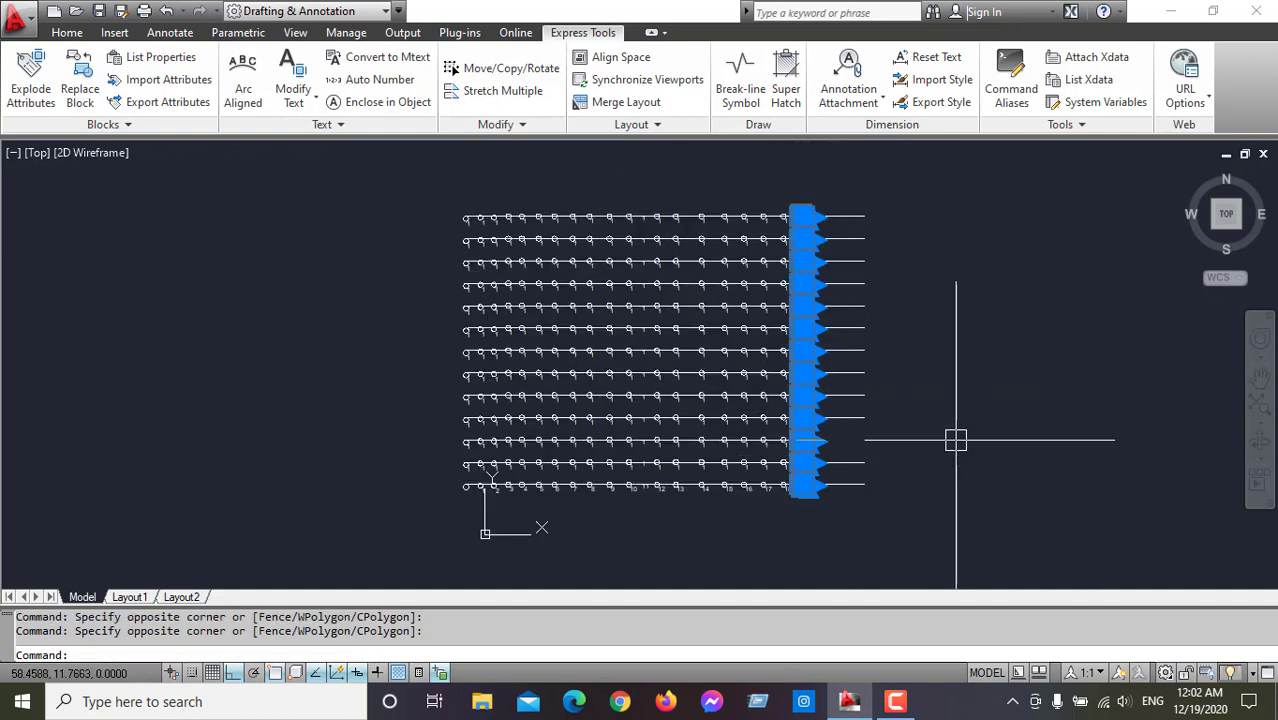
scroll(830, 522, "up", 2)
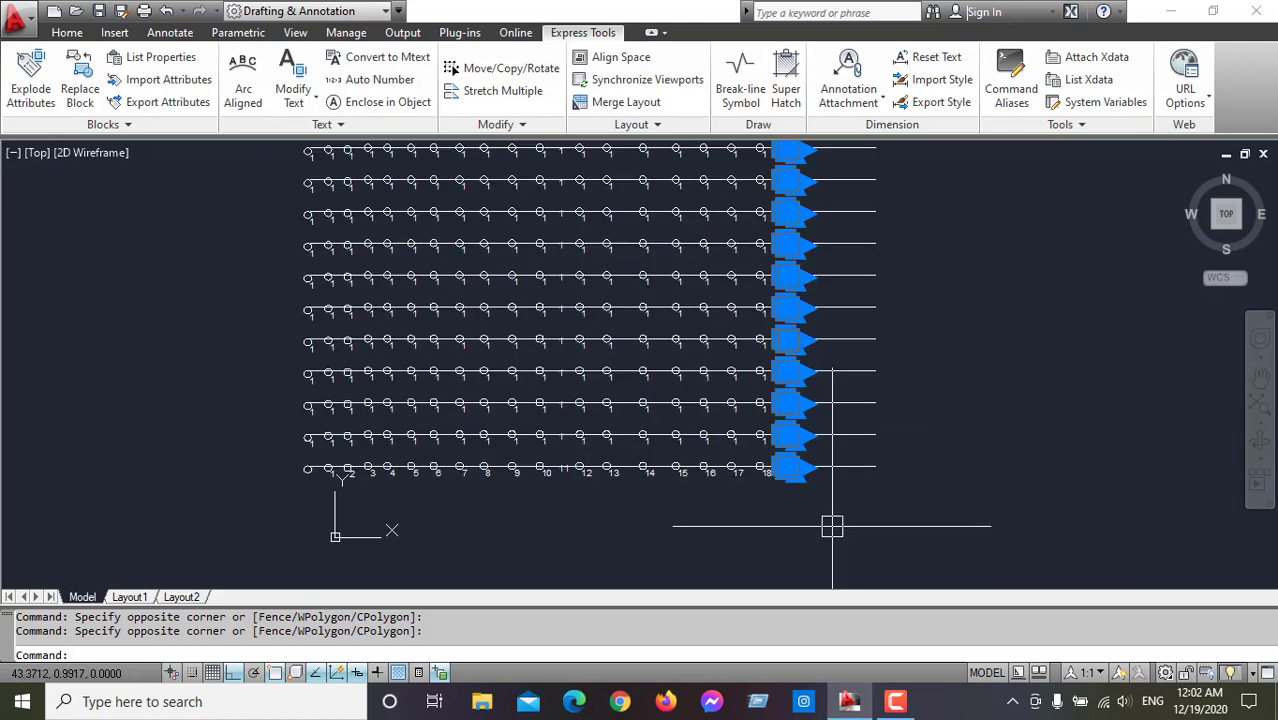
scroll(832, 523, "up", 1)
scroll(850, 506, "down", 2)
scroll(856, 320, "up", 1)
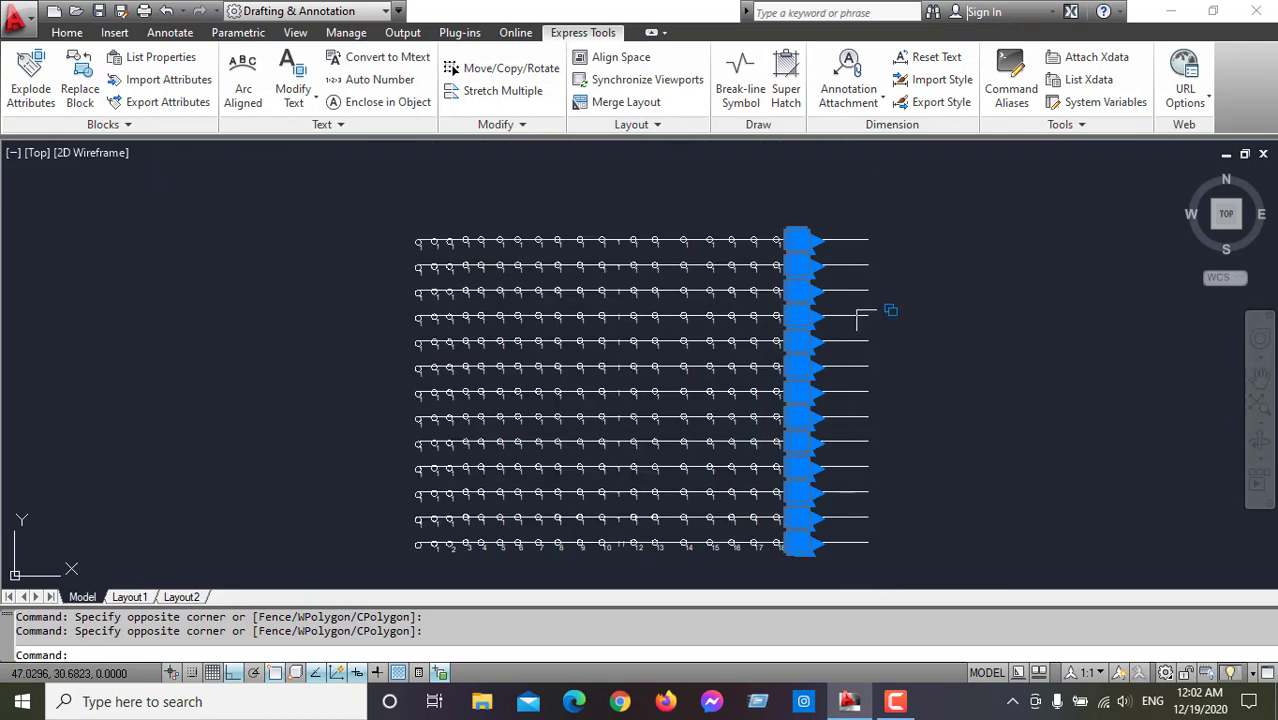
Renumber the column with TCOUNT sorted by Y, 1 at top down to 13.
type("tcount")
key("Return")
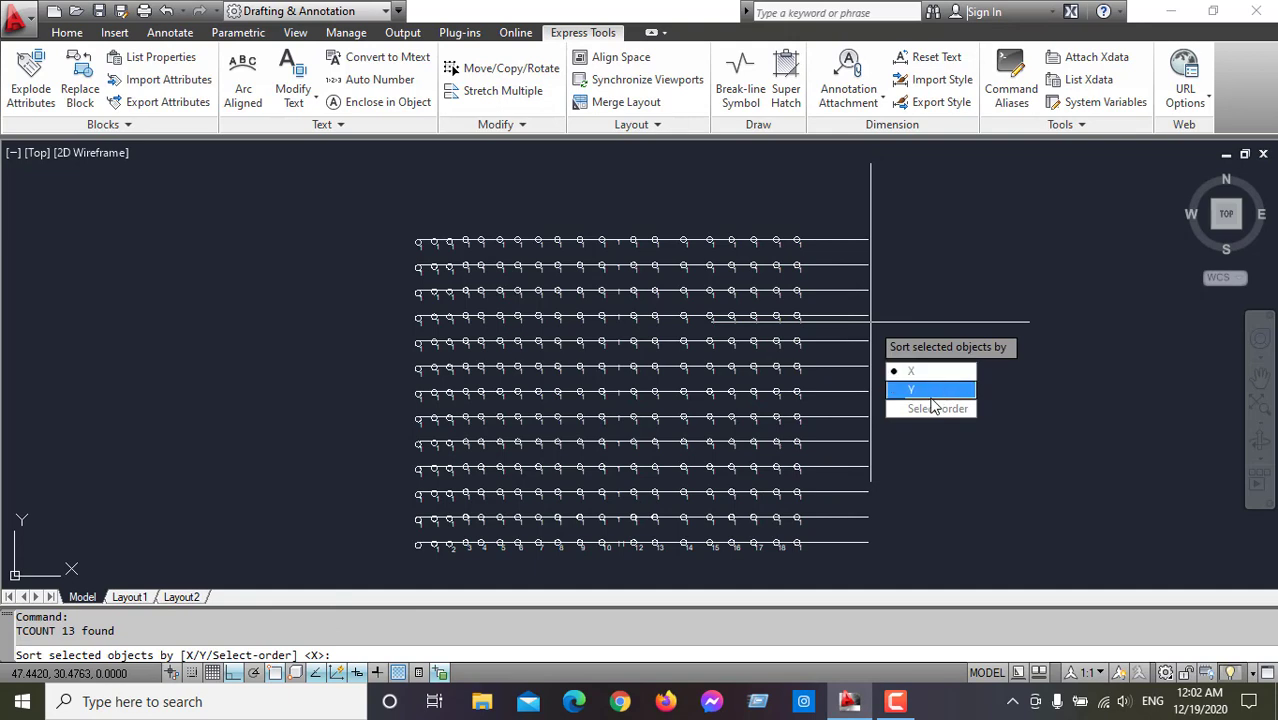
left_click(931, 397)
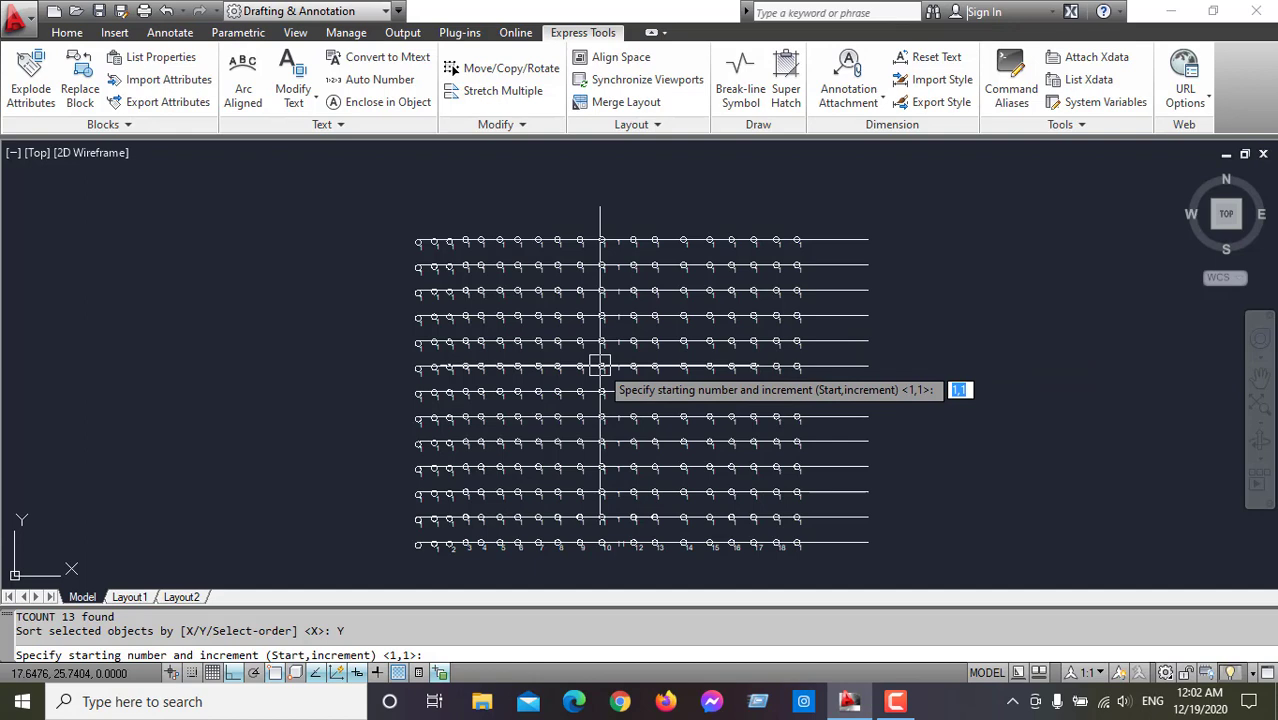
key("Return")
key("Return")
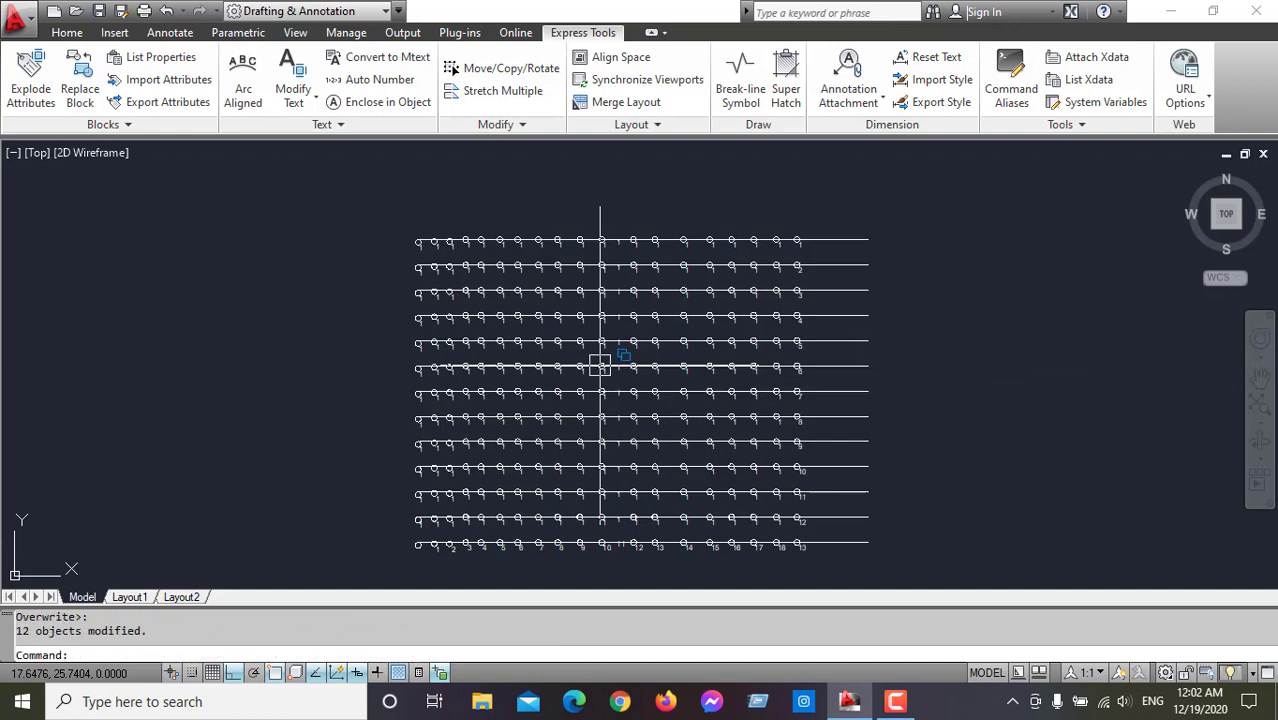
scroll(800, 268, "up", 2)
scroll(767, 214, "down", 1)
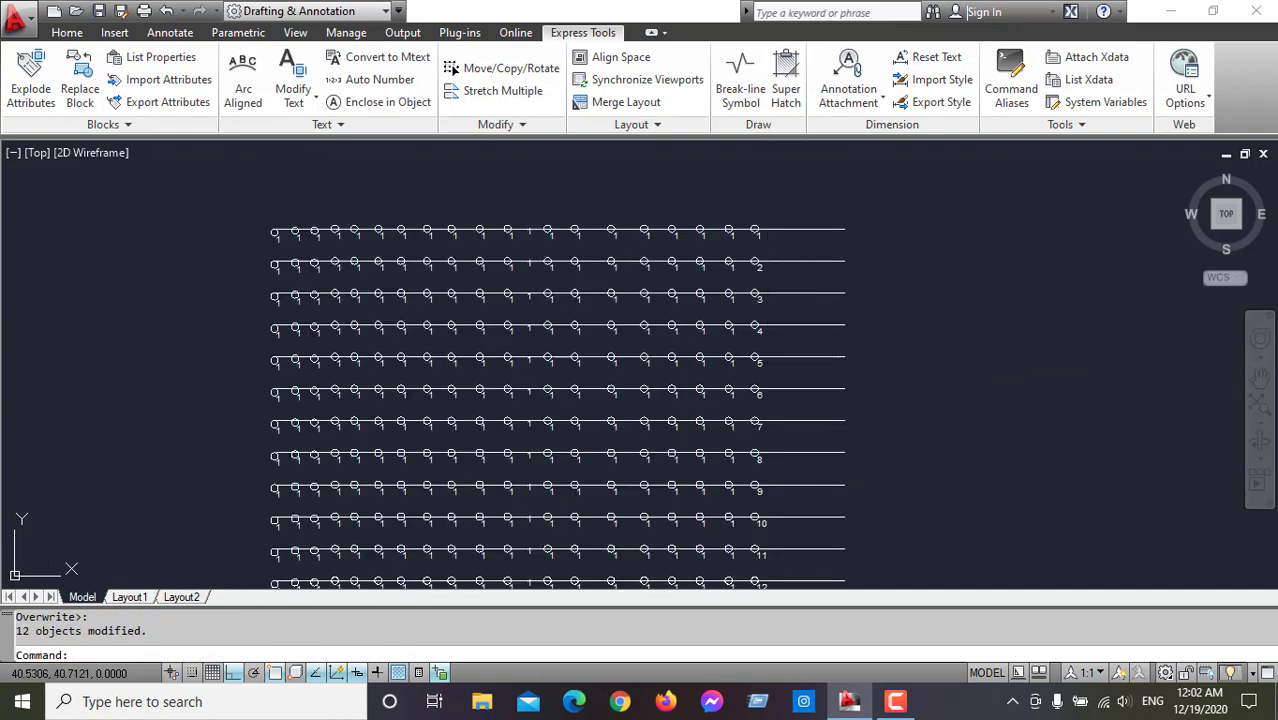
scroll(767, 225, "down", 1)
scroll(764, 448, "up", 2)
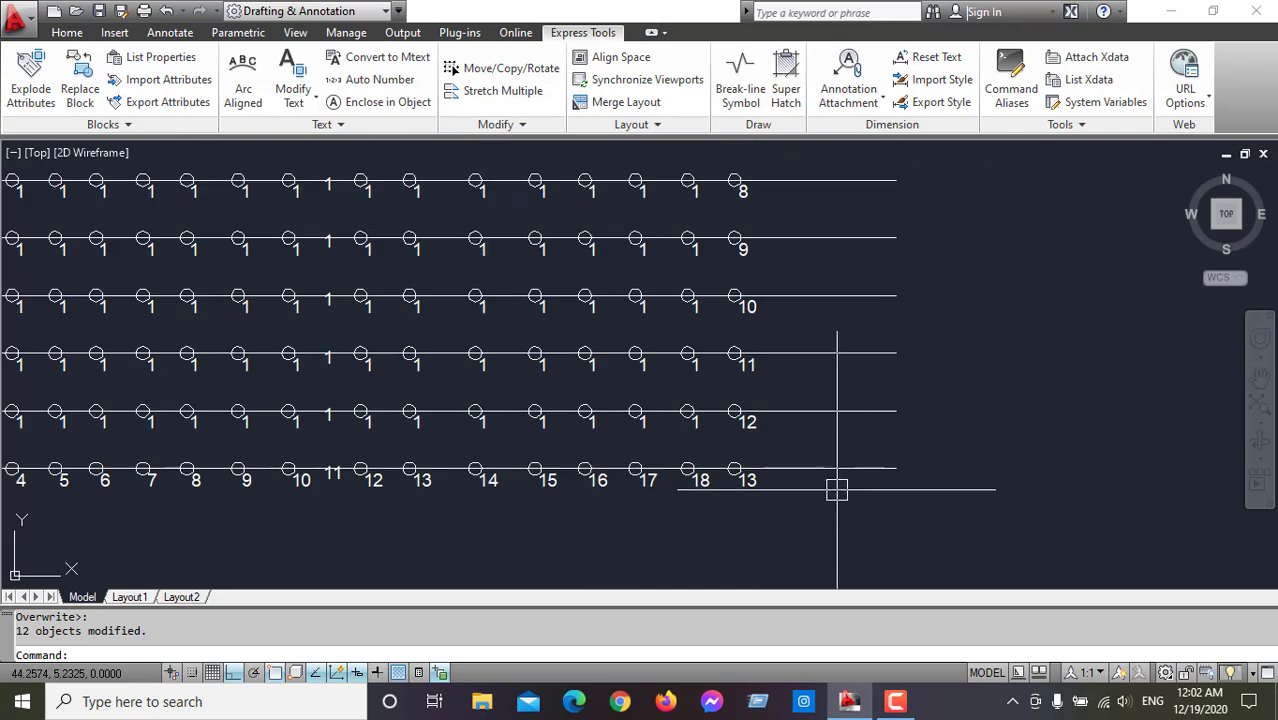
scroll(890, 480, "down", 3)
scroll(896, 494, "down", 1)
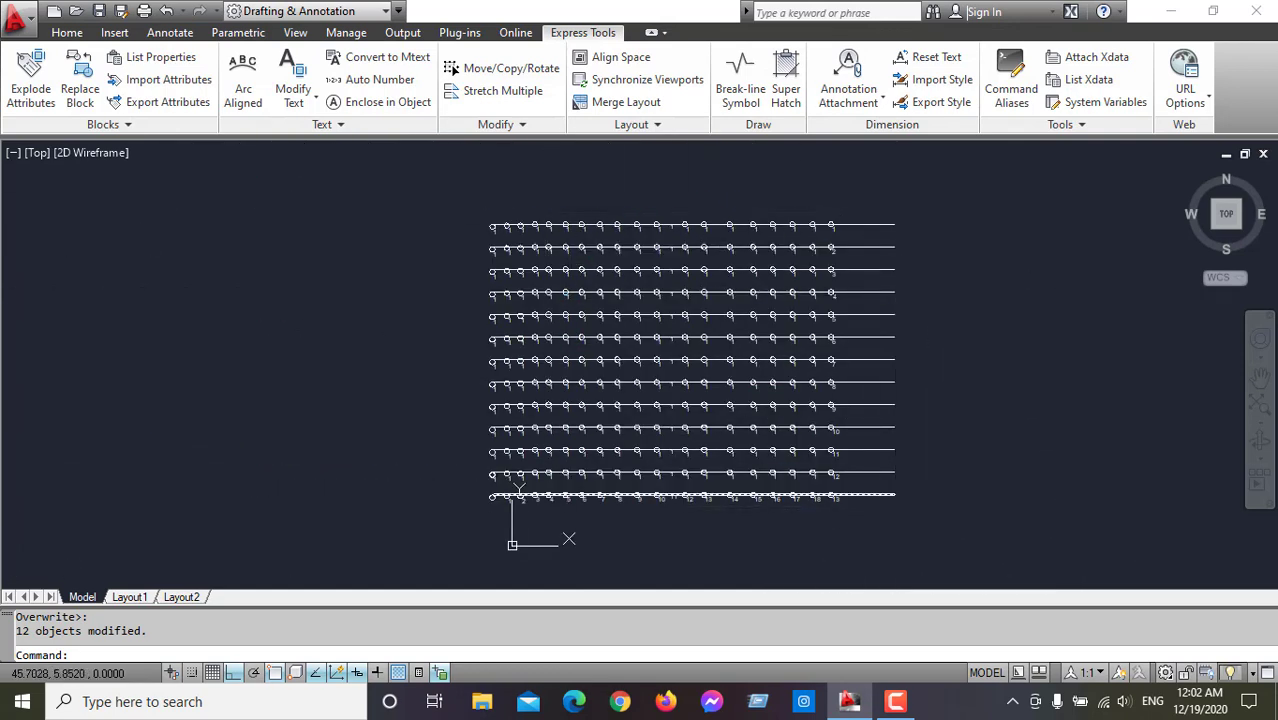
middle_click_drag(591, 220, 531, 300)
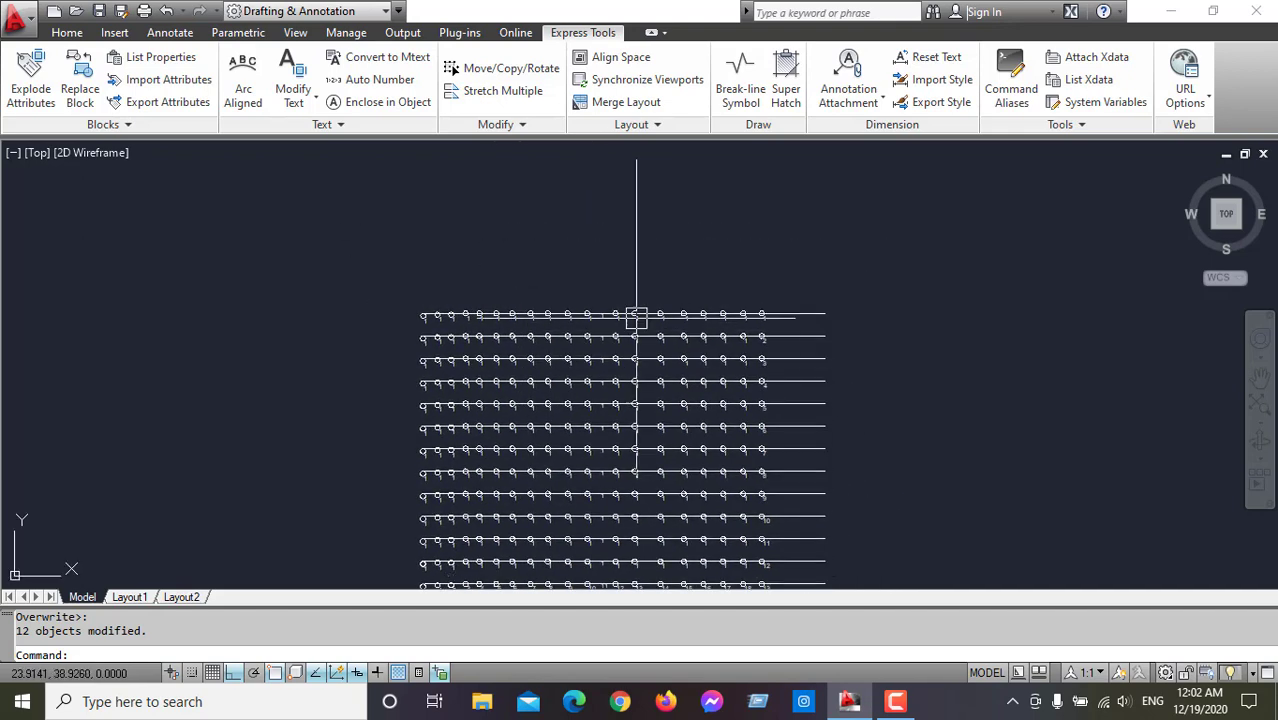
Prefix the top row's 20 labels with numbers 10–29, sorted left to right.
scroll(633, 314, "up", 2)
left_click(300, 262)
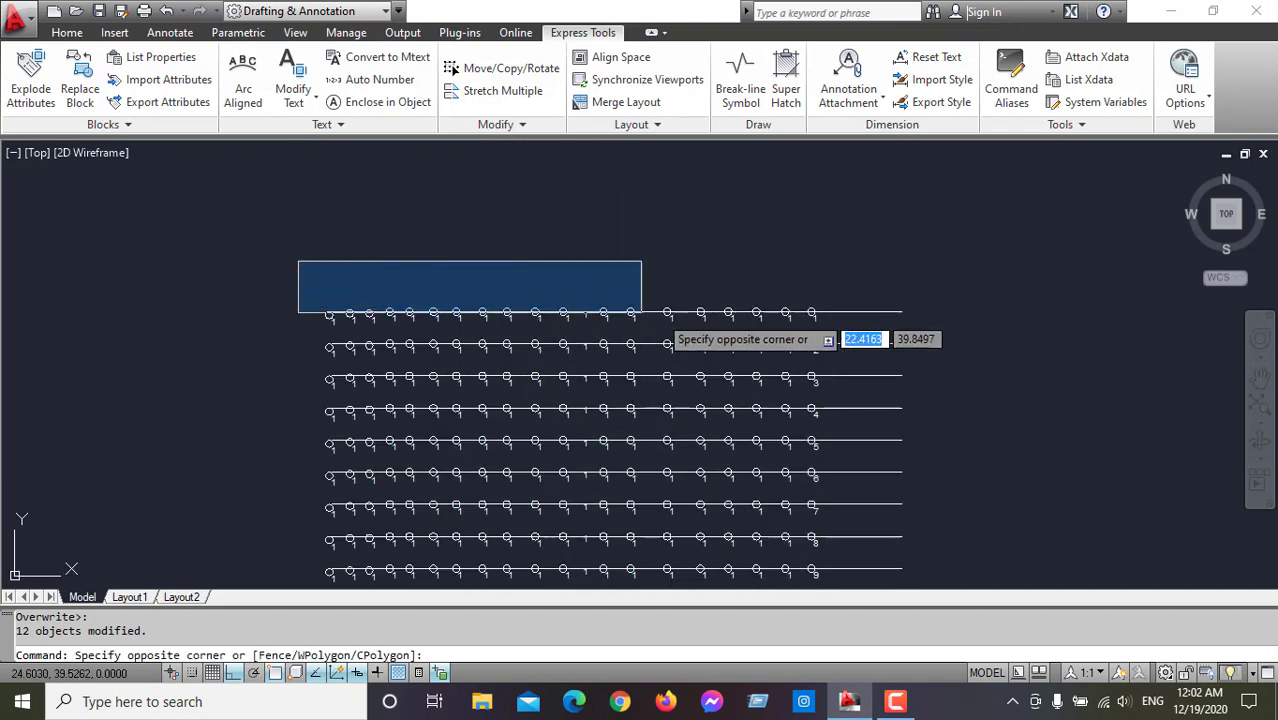
left_click(880, 328)
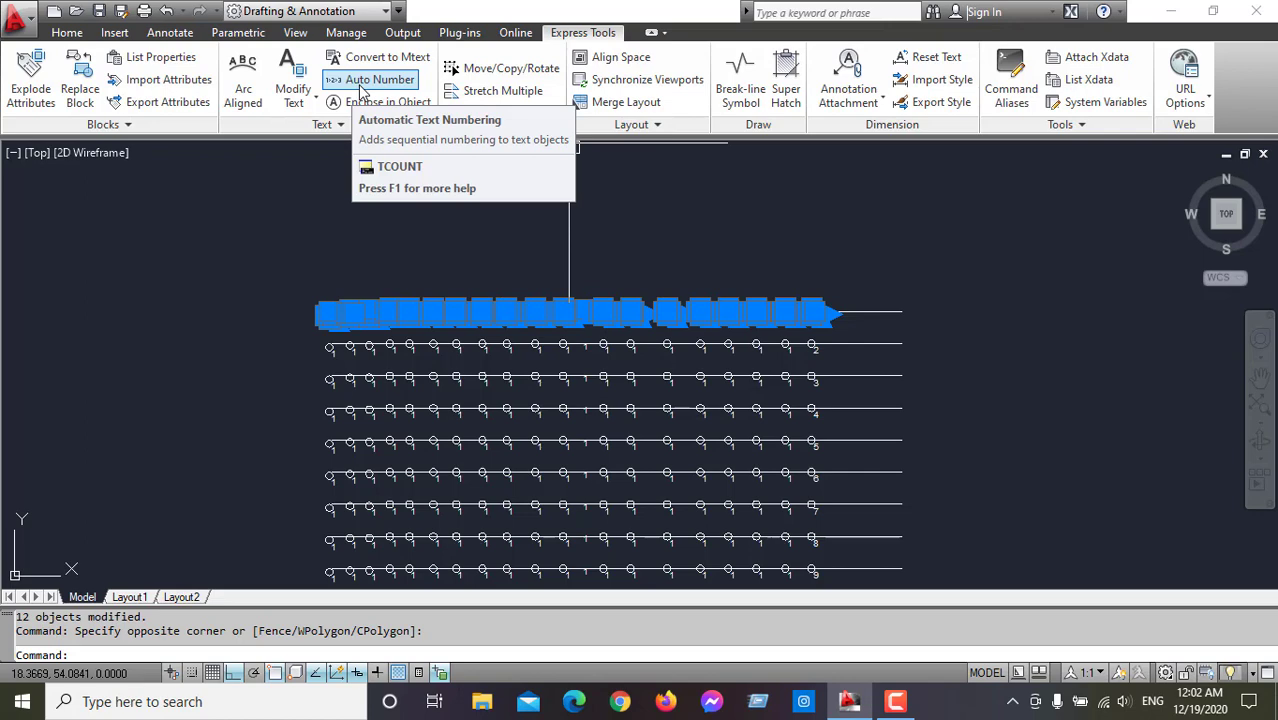
left_click(361, 86)
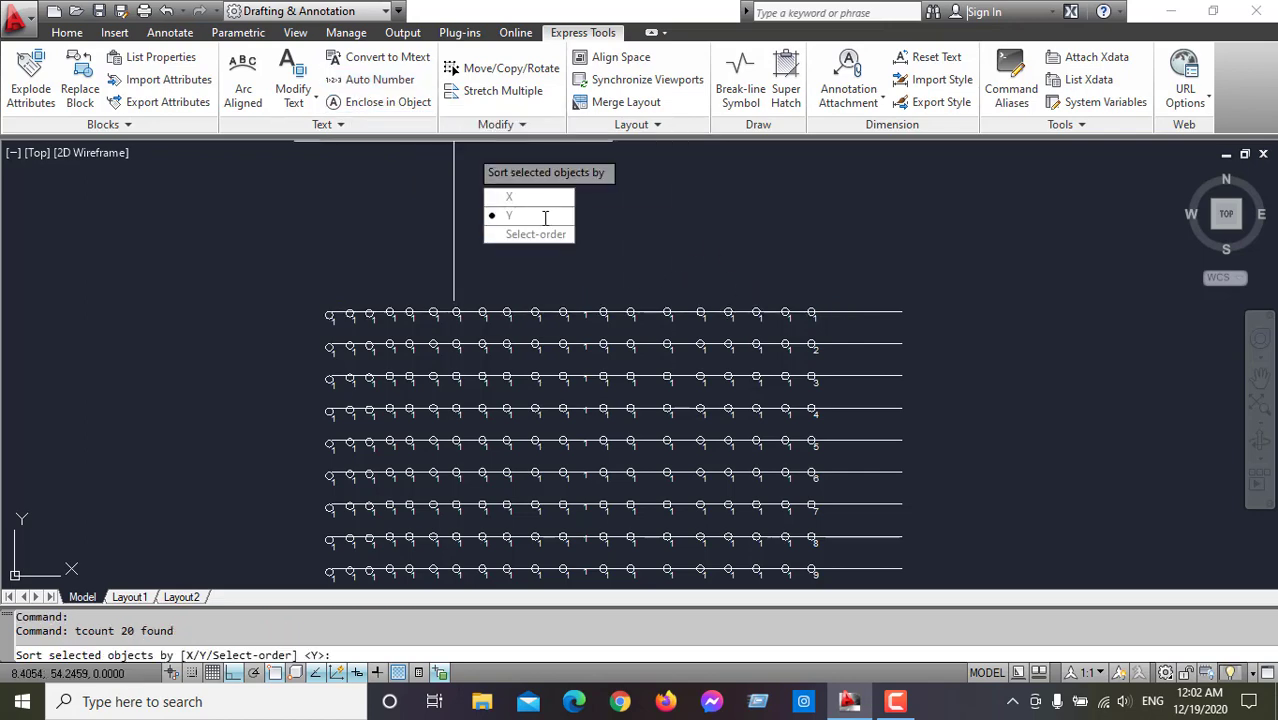
left_click(528, 198)
type("10")
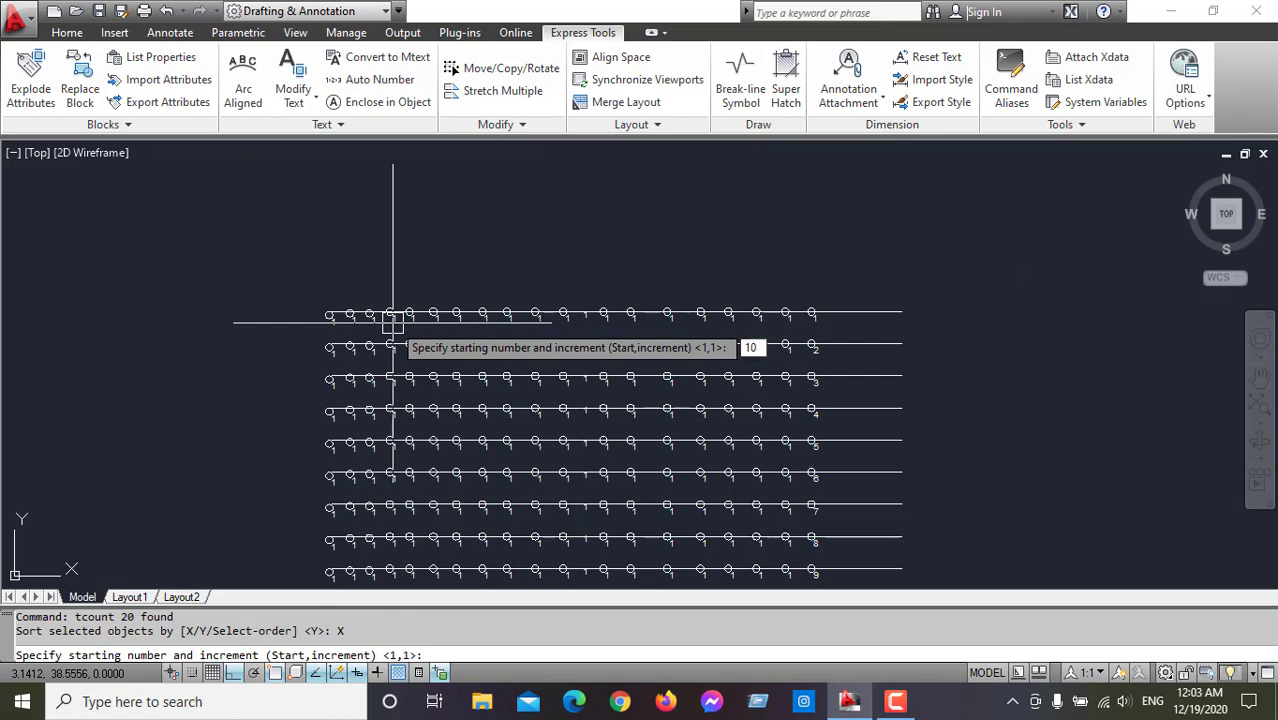
key("Return")
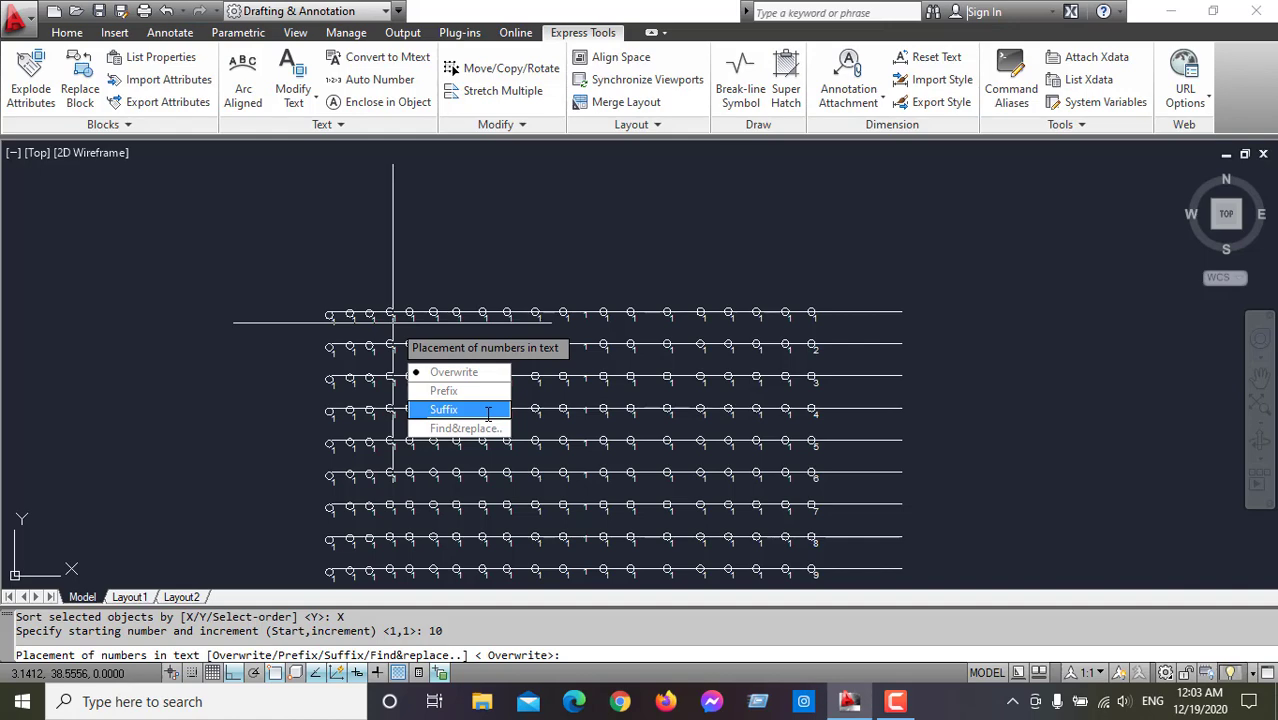
type("p")
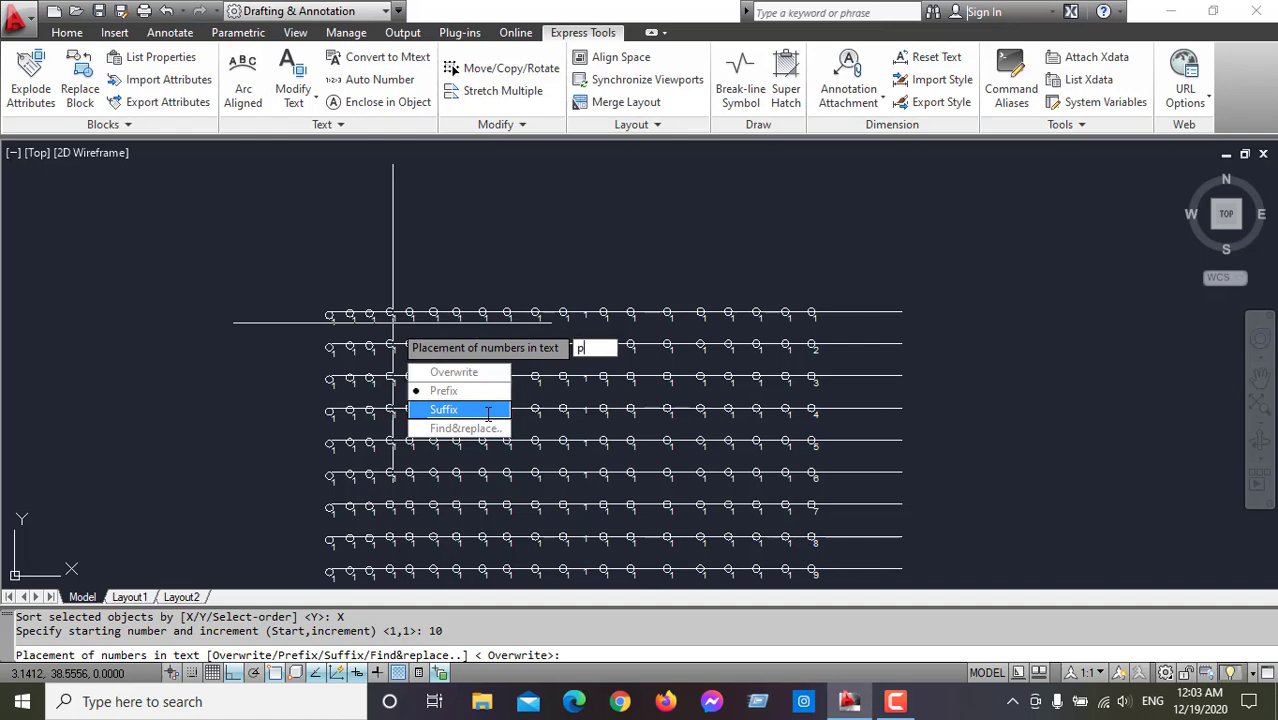
key("Return")
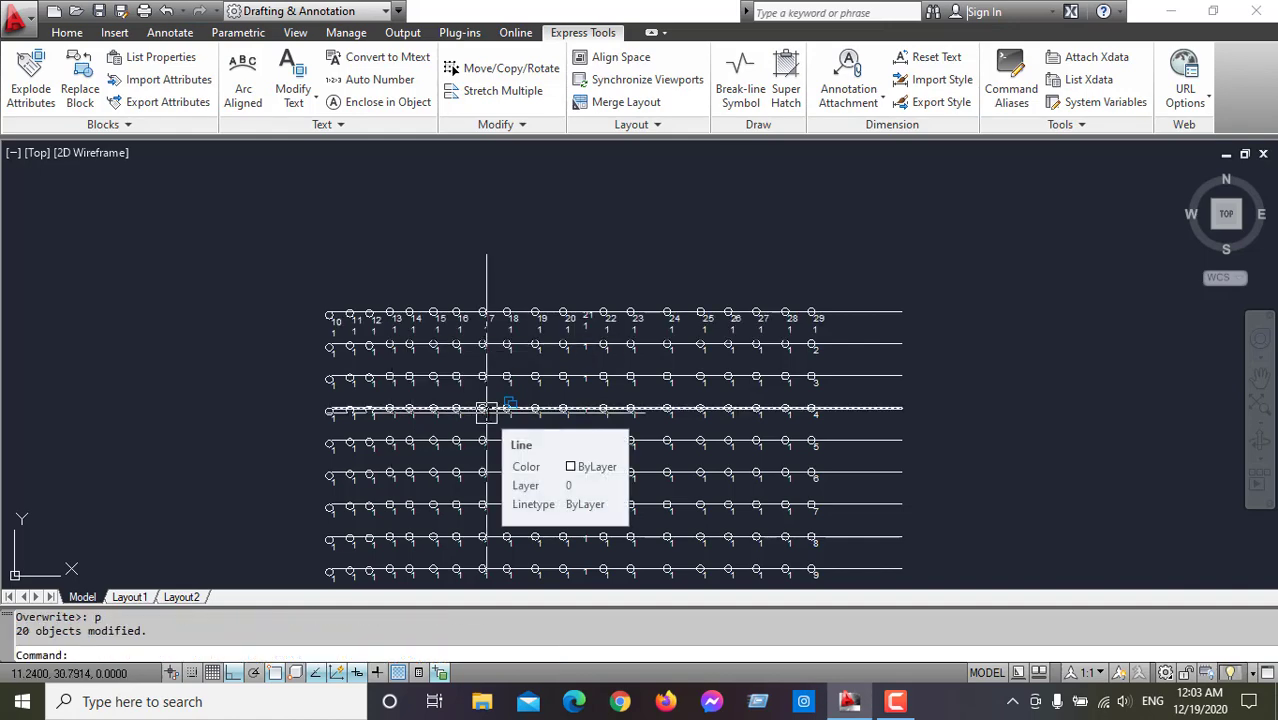
scroll(450, 305, "up", 3)
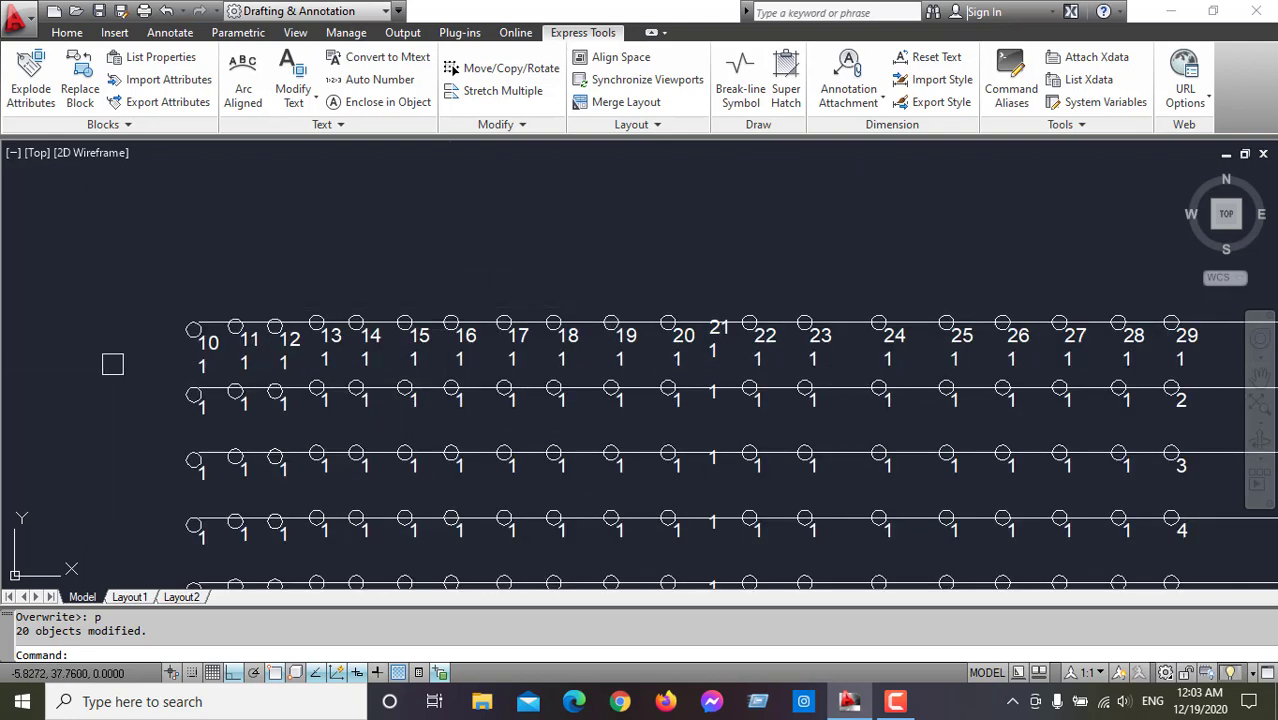
scroll(143, 357, "up", 1)
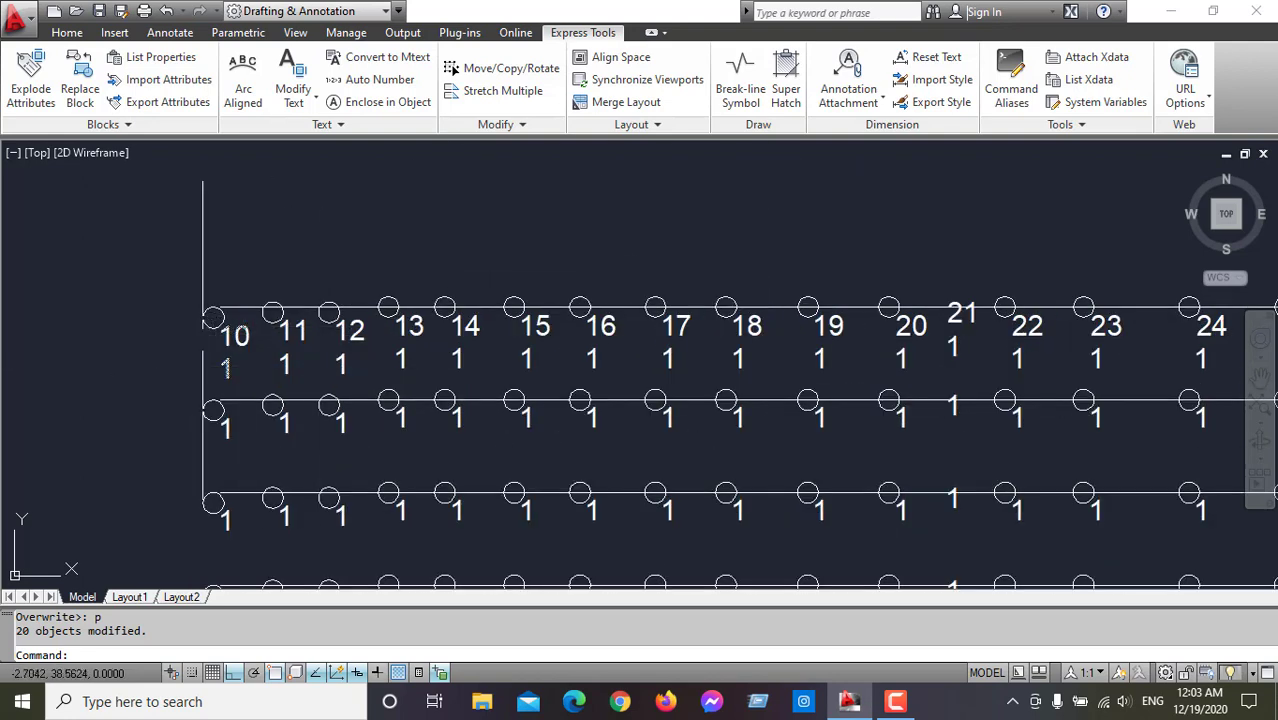
scroll(200, 340, "down", 1)
scroll(1061, 356, "up", 1)
scroll(998, 370, "down", 2)
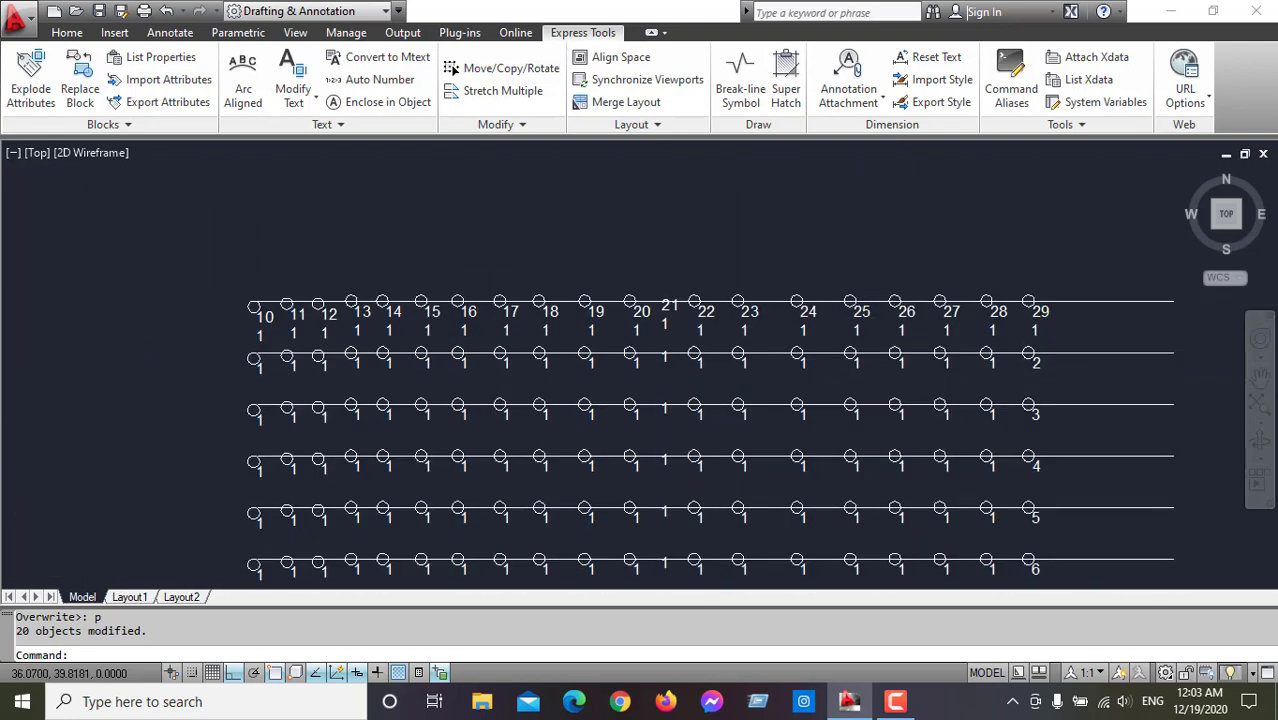
scroll(870, 399, "down", 2)
scroll(870, 399, "up", 3)
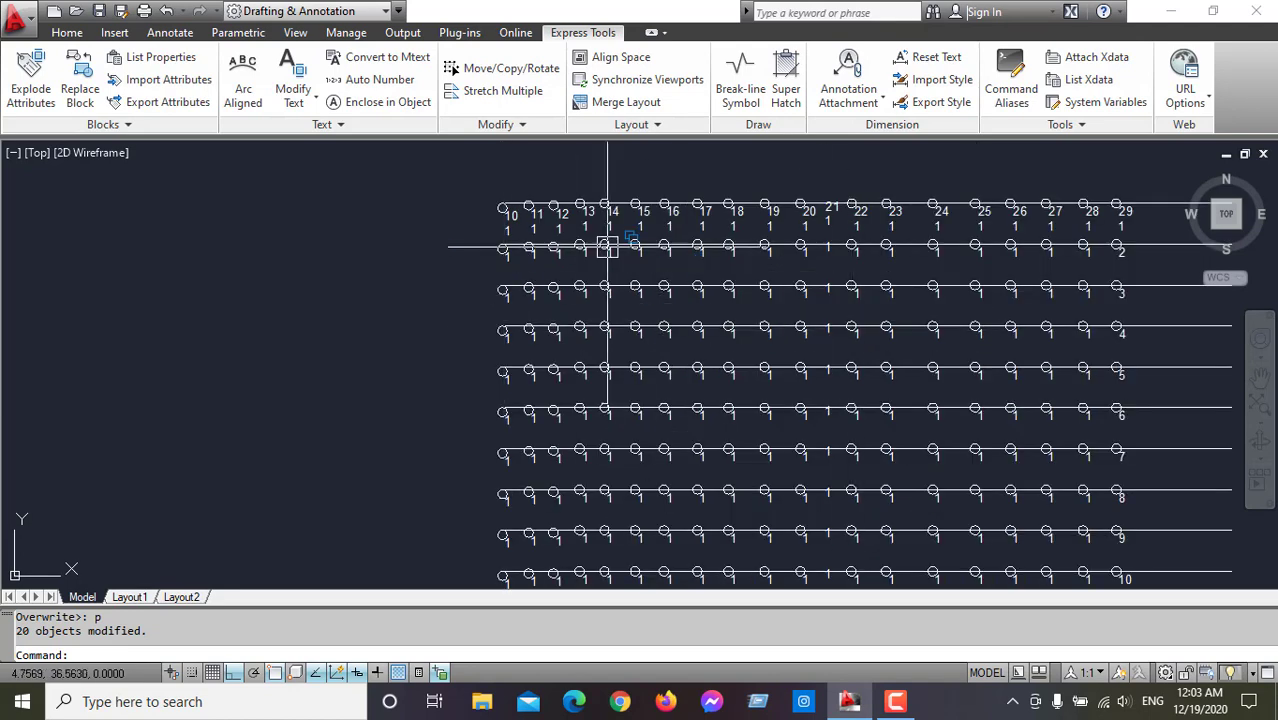
scroll(437, 272, "down", 2)
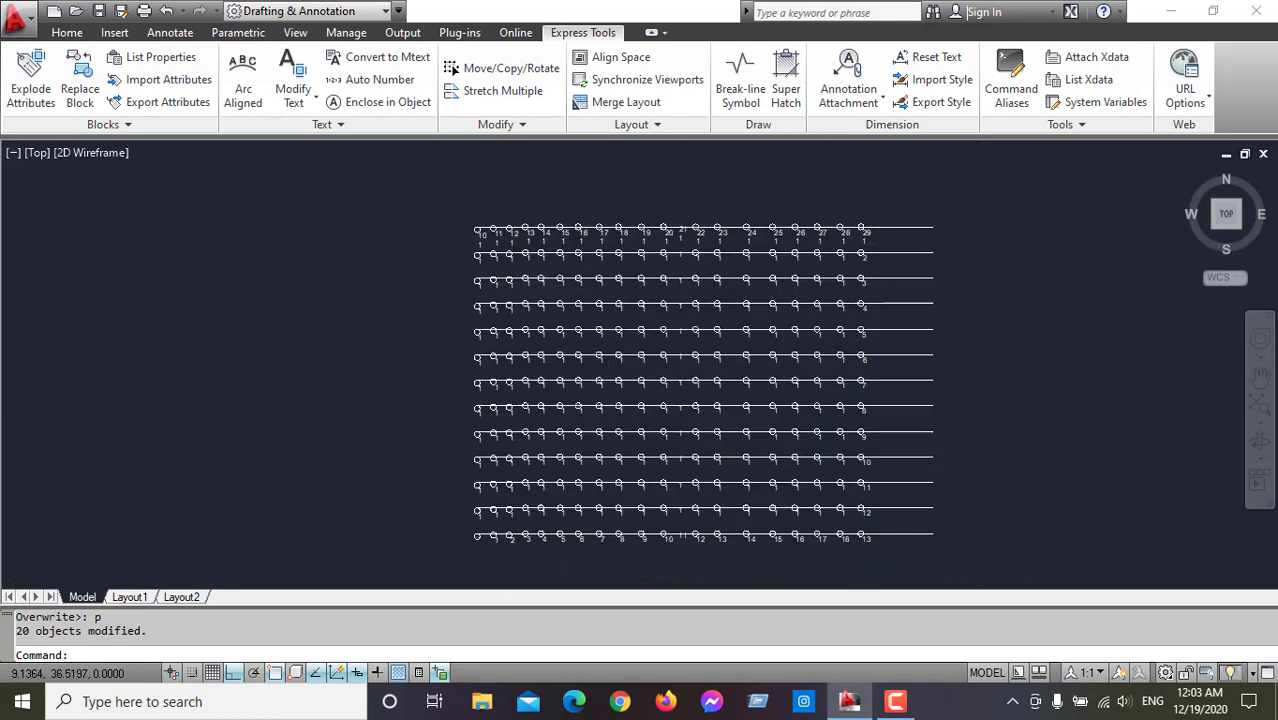
scroll(590, 245, "up", 3)
scroll(370, 198, "up", 2)
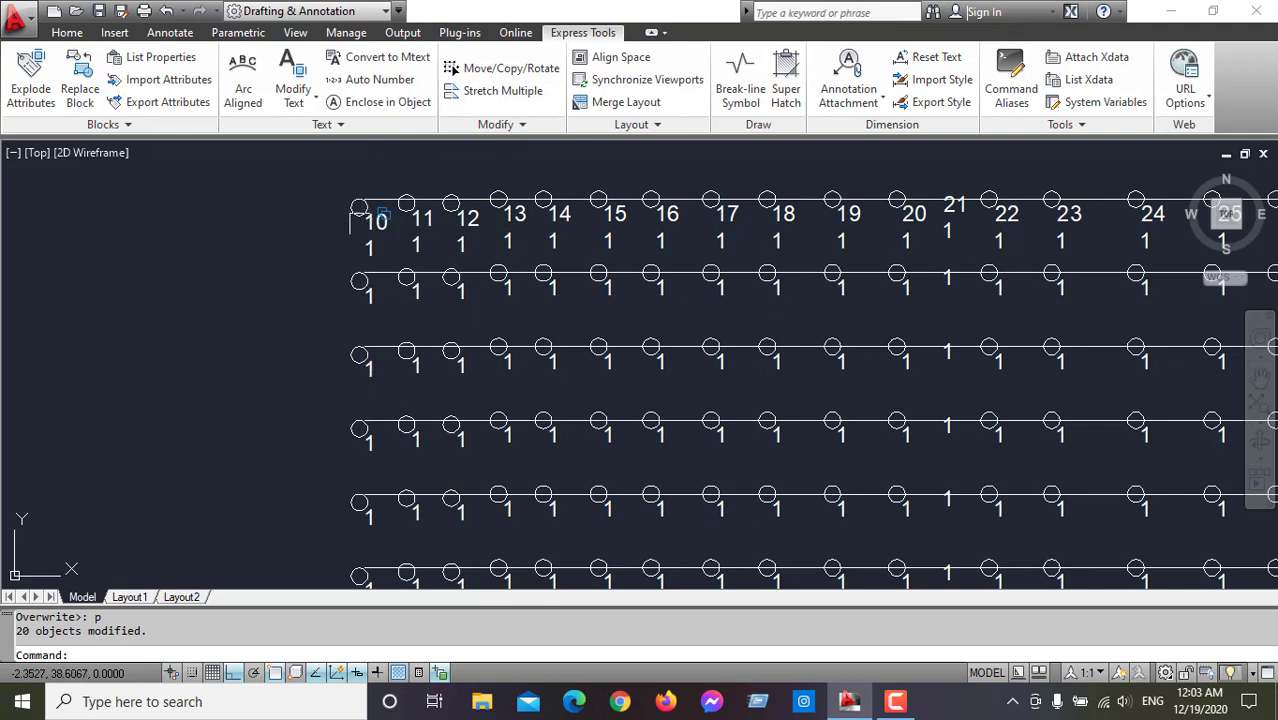
scroll(368, 215, "up", 3)
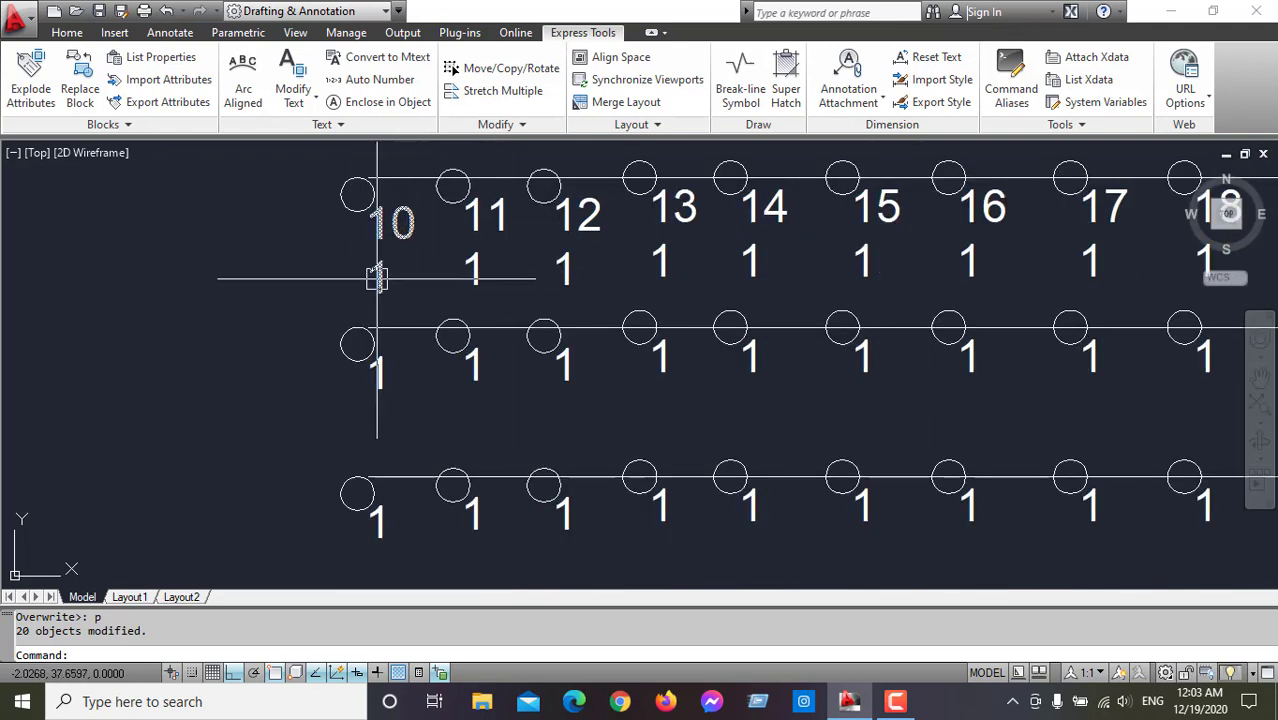
scroll(327, 171, "down", 4)
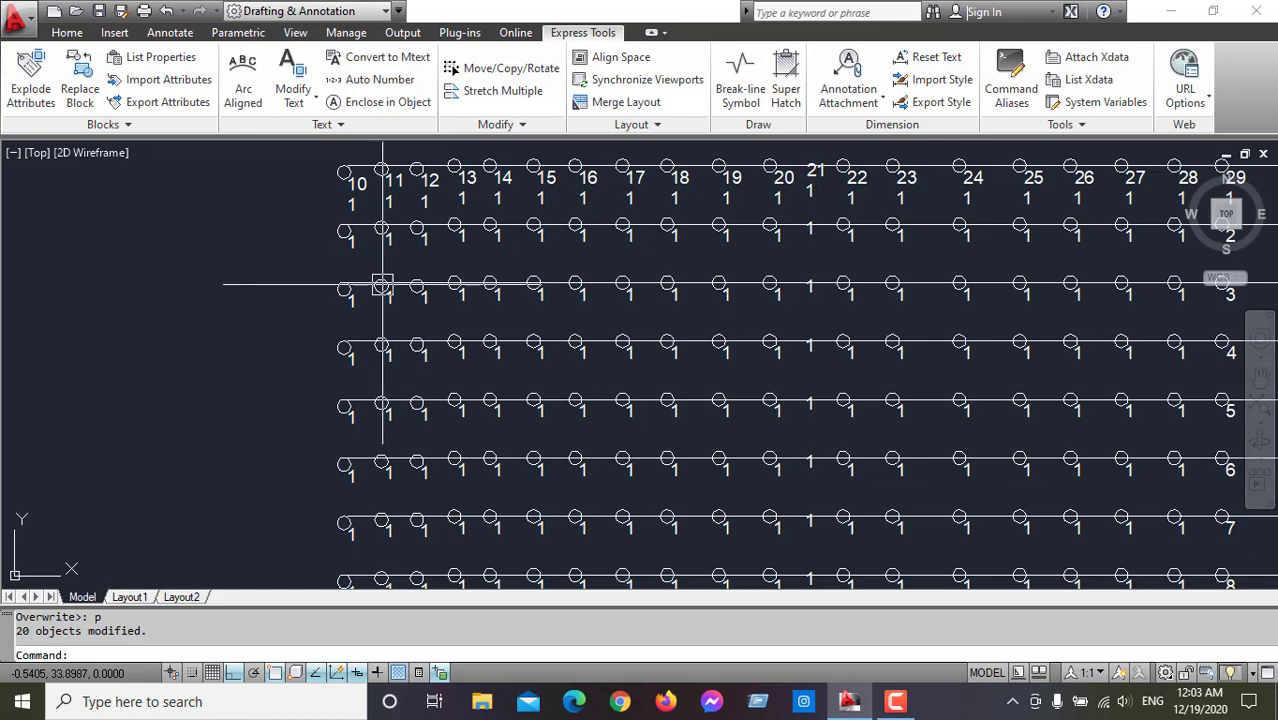
scroll(323, 267, "down", 2)
left_click(323, 268)
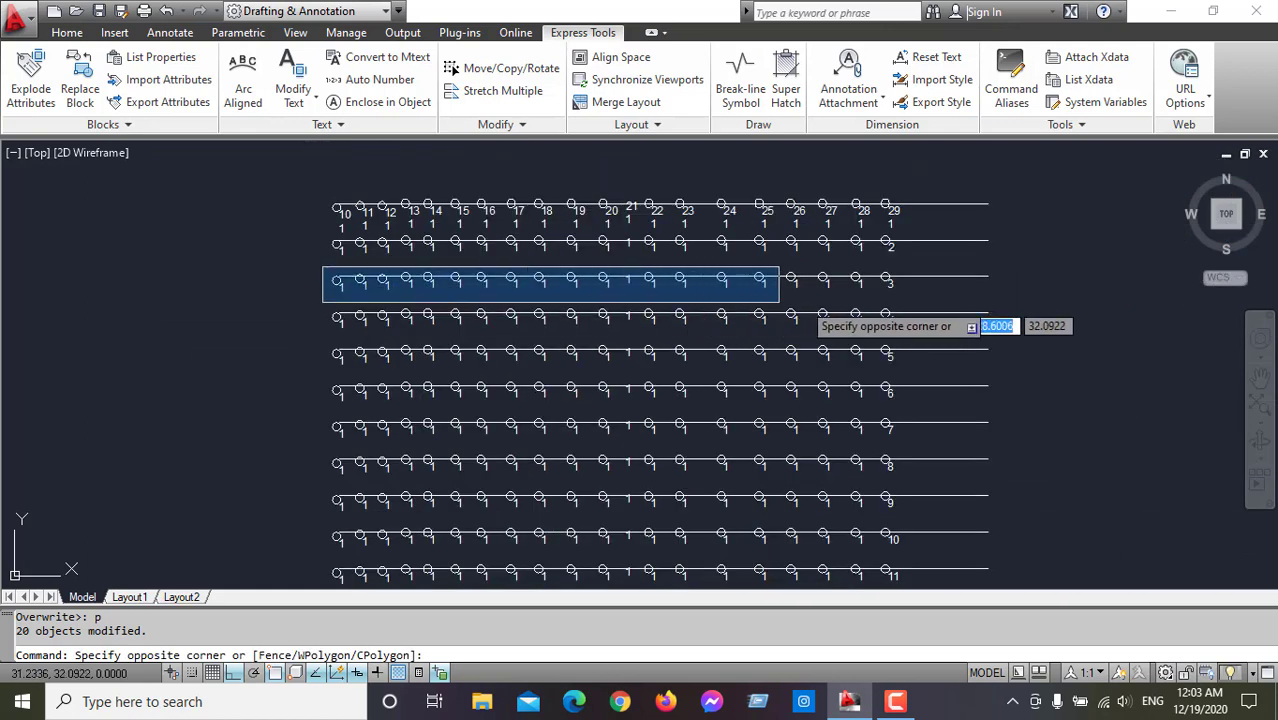
Suffix the third row's 19 labels with numbers from 10, increment 1, sorted by X.
left_click(869, 299)
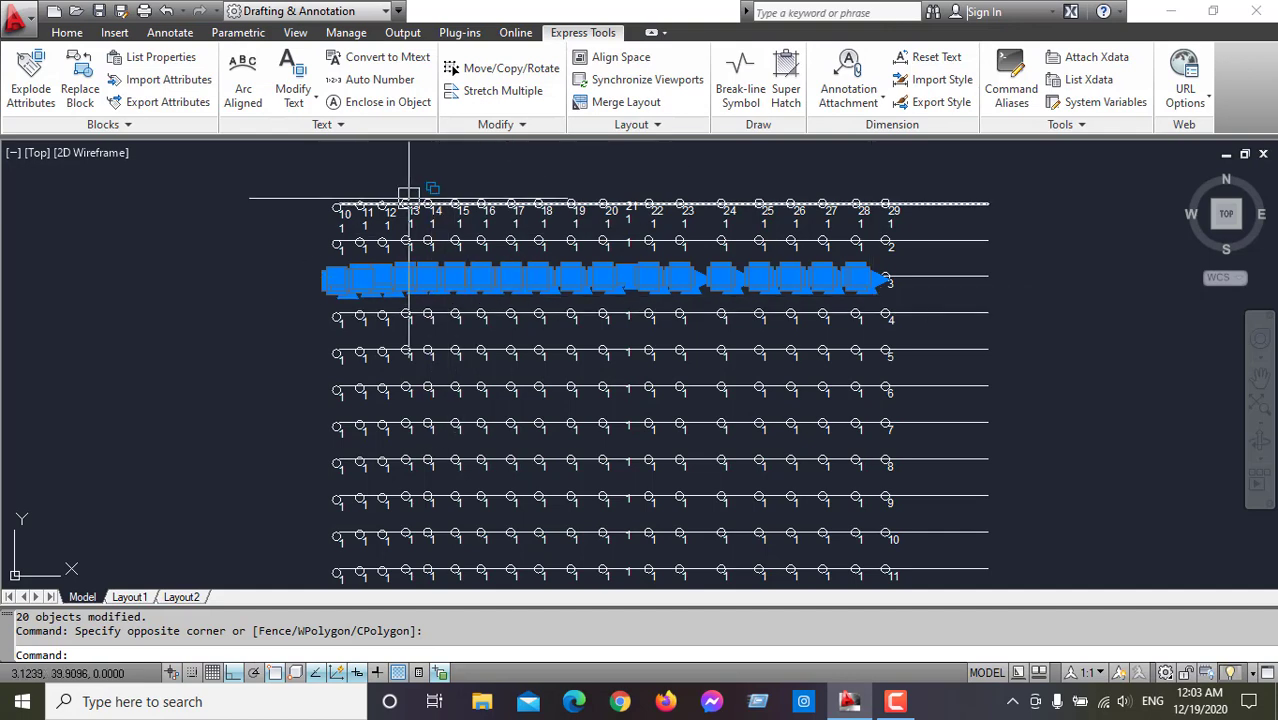
left_click(371, 90)
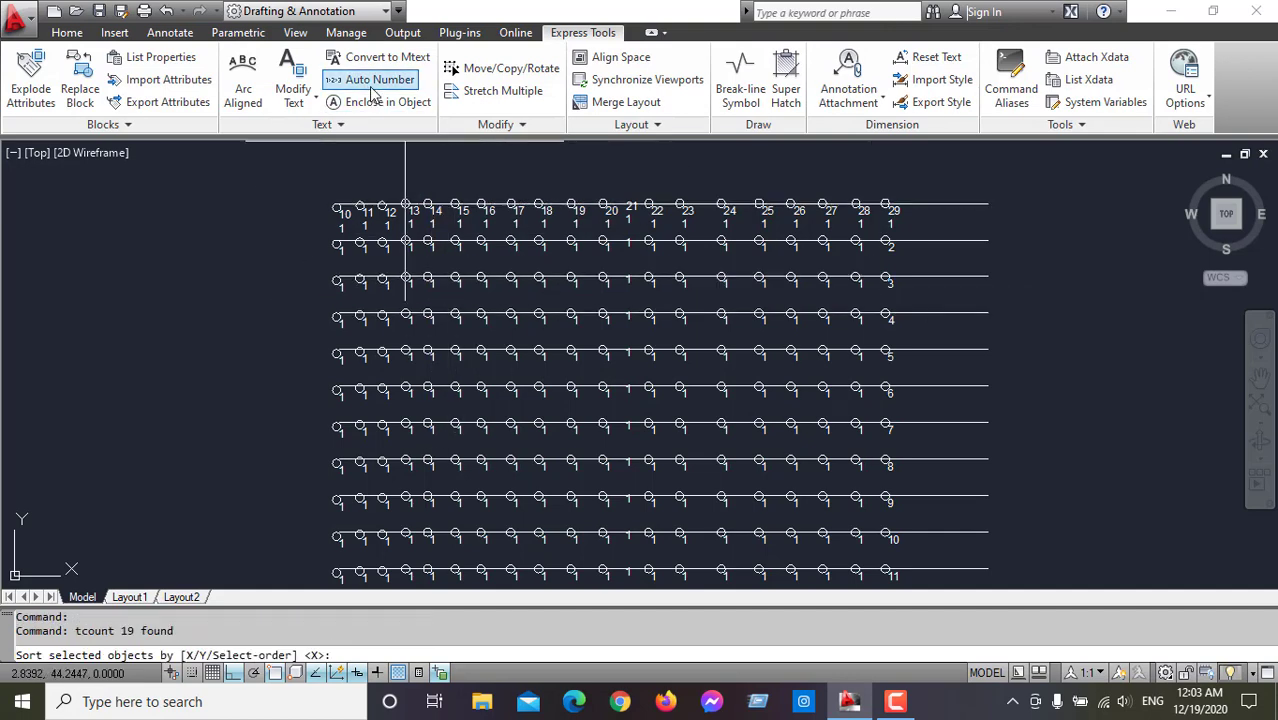
left_click(438, 218)
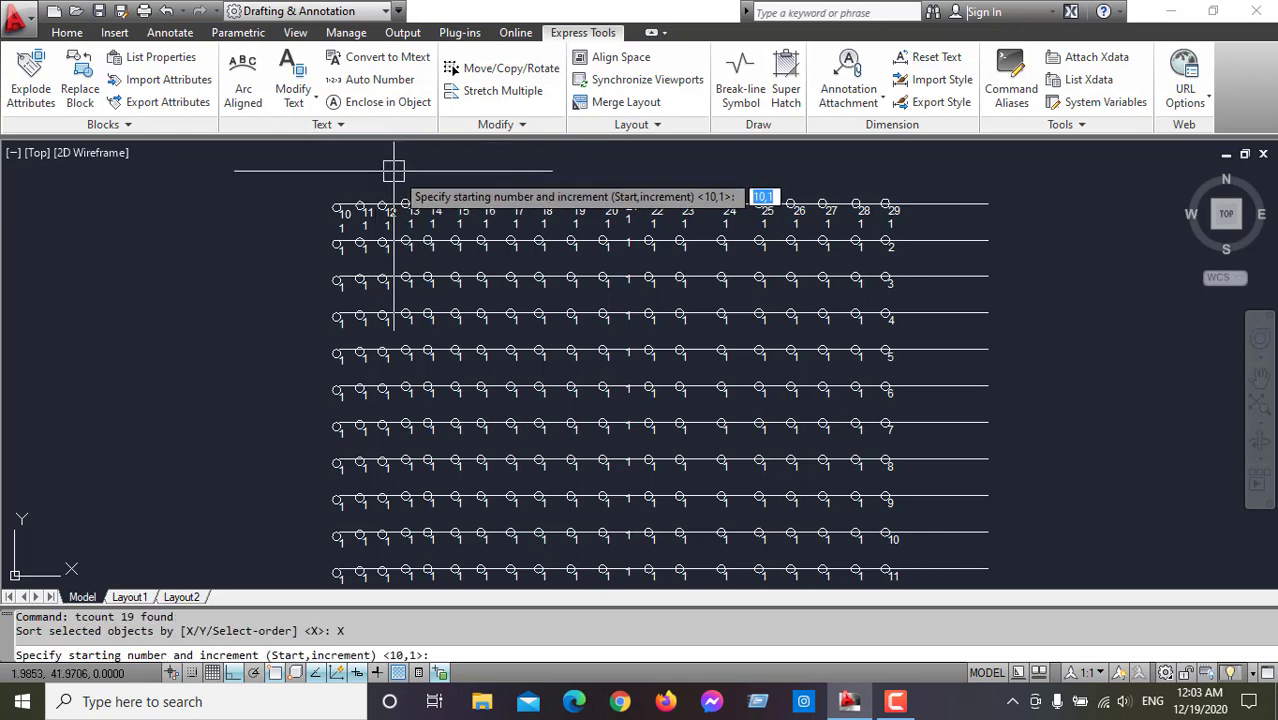
key("Return")
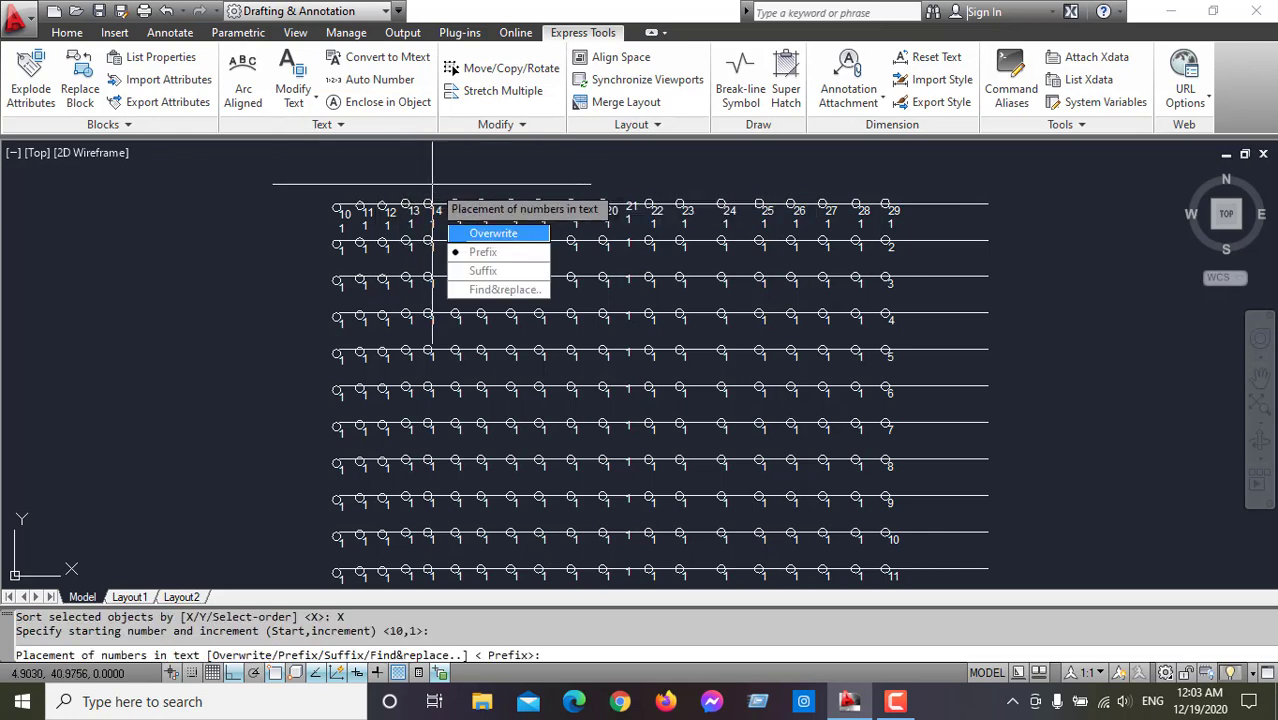
type("s")
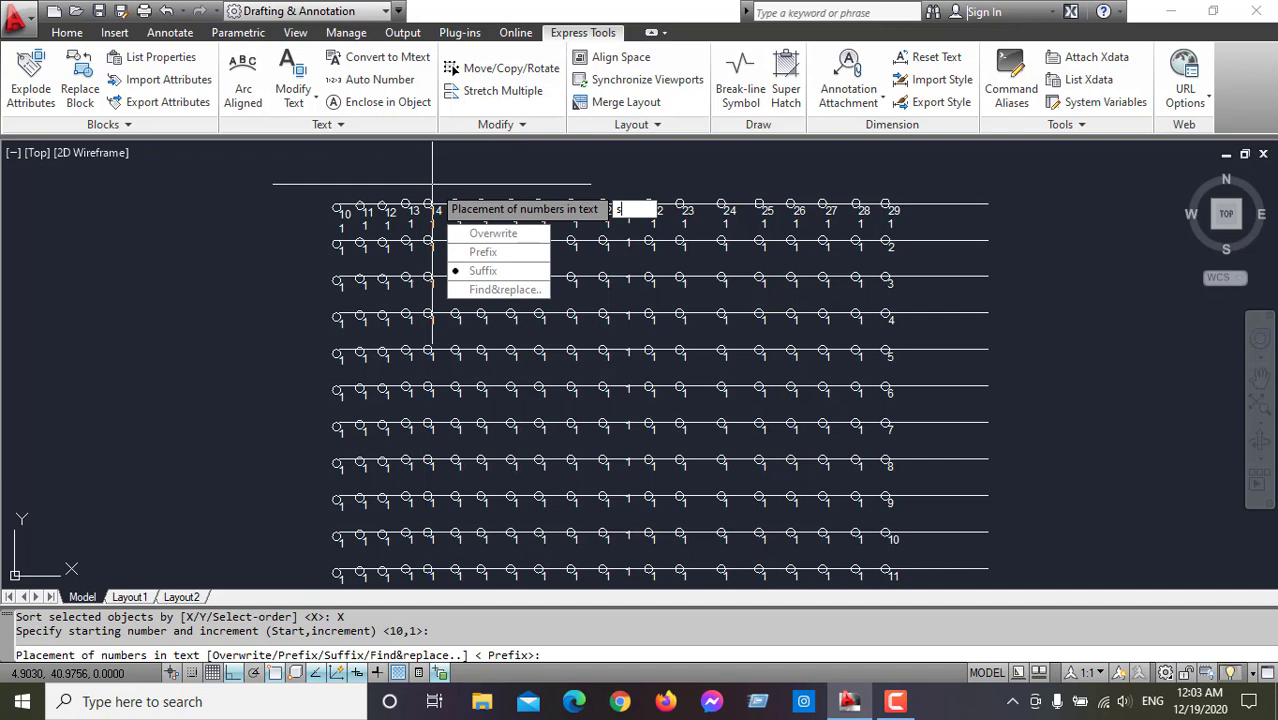
key("Return")
Check the suffixed row, restore the Home ribbon tools, and bring up the screen recorder.
scroll(406, 232, "up", 3)
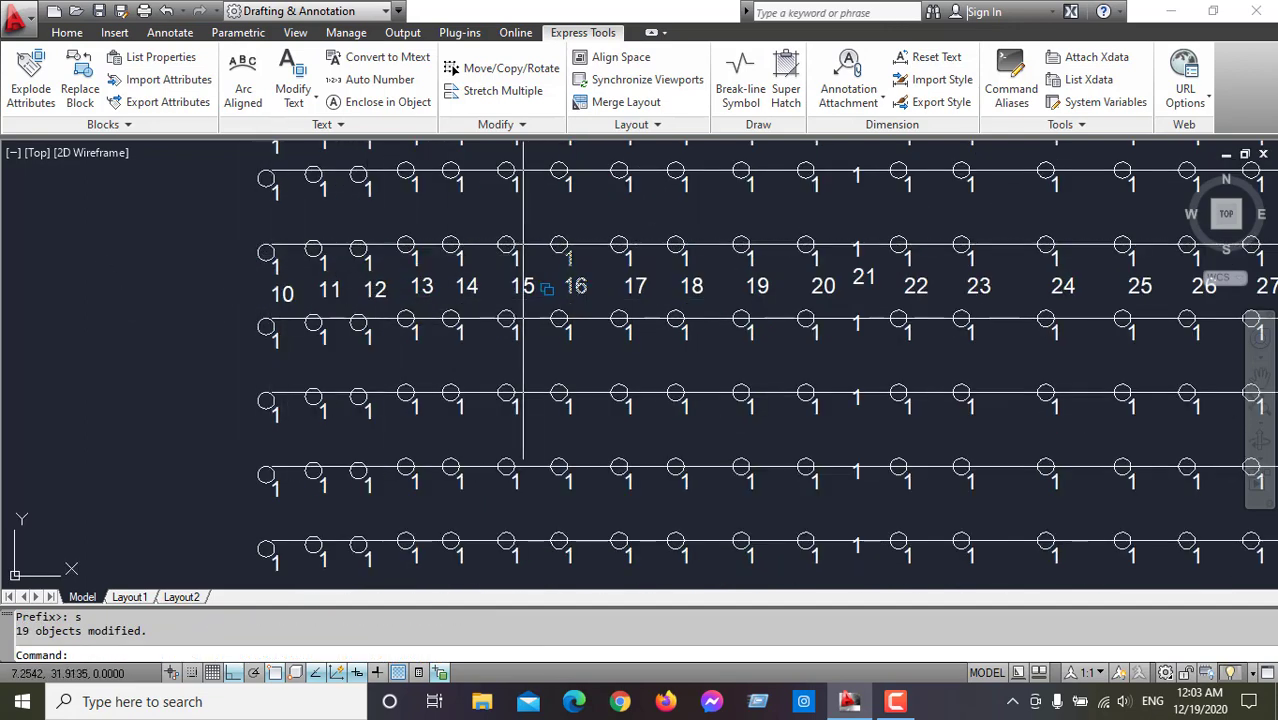
scroll(251, 265, "down", 3)
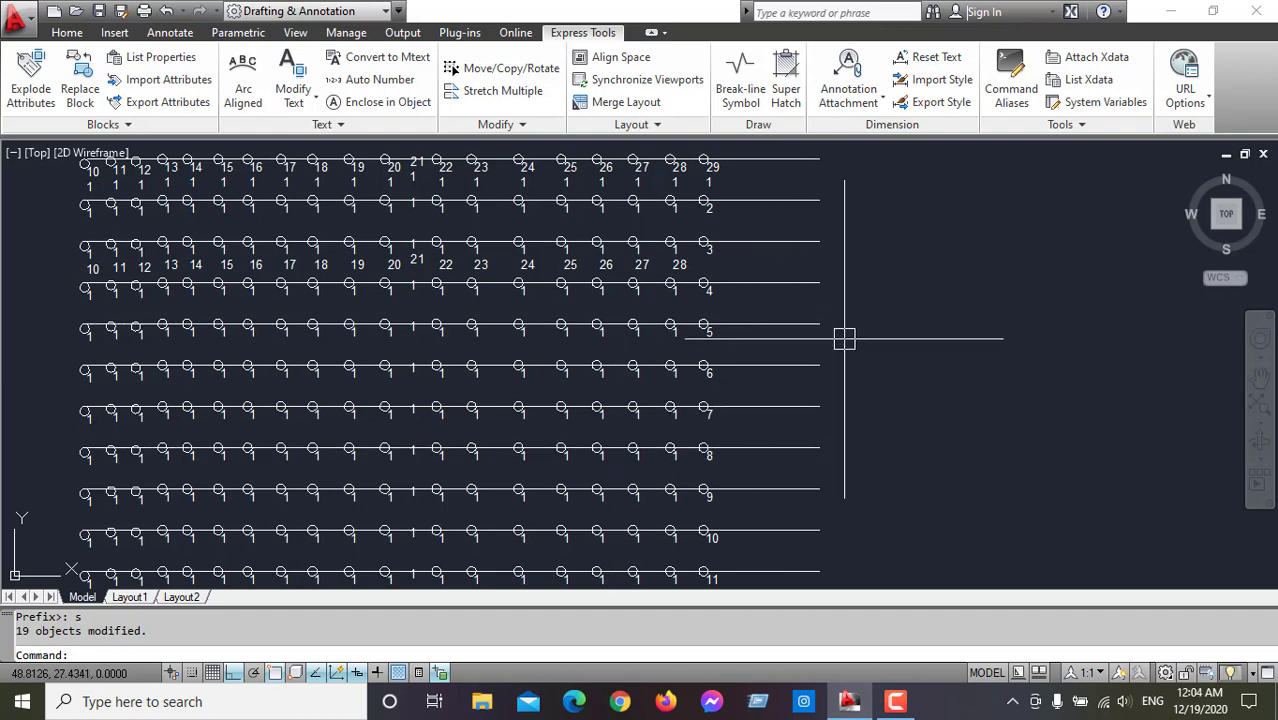
left_click(67, 33)
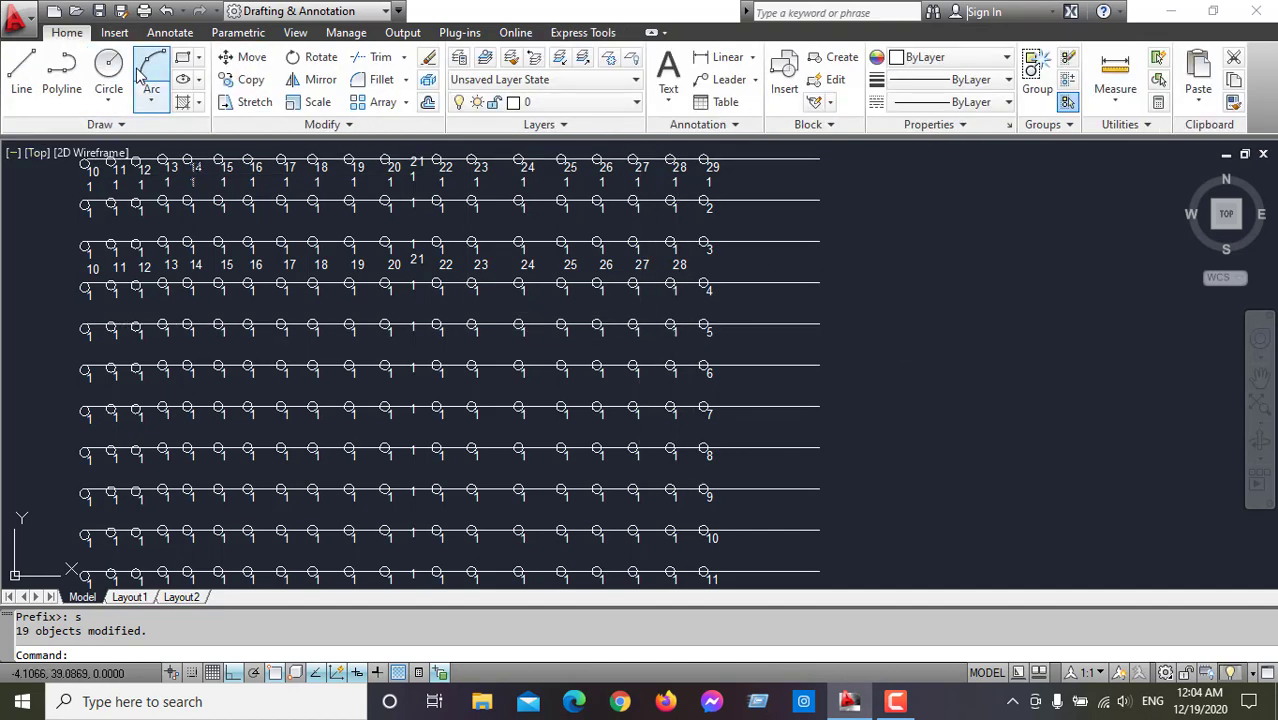
scroll(645, 345, "down", 6)
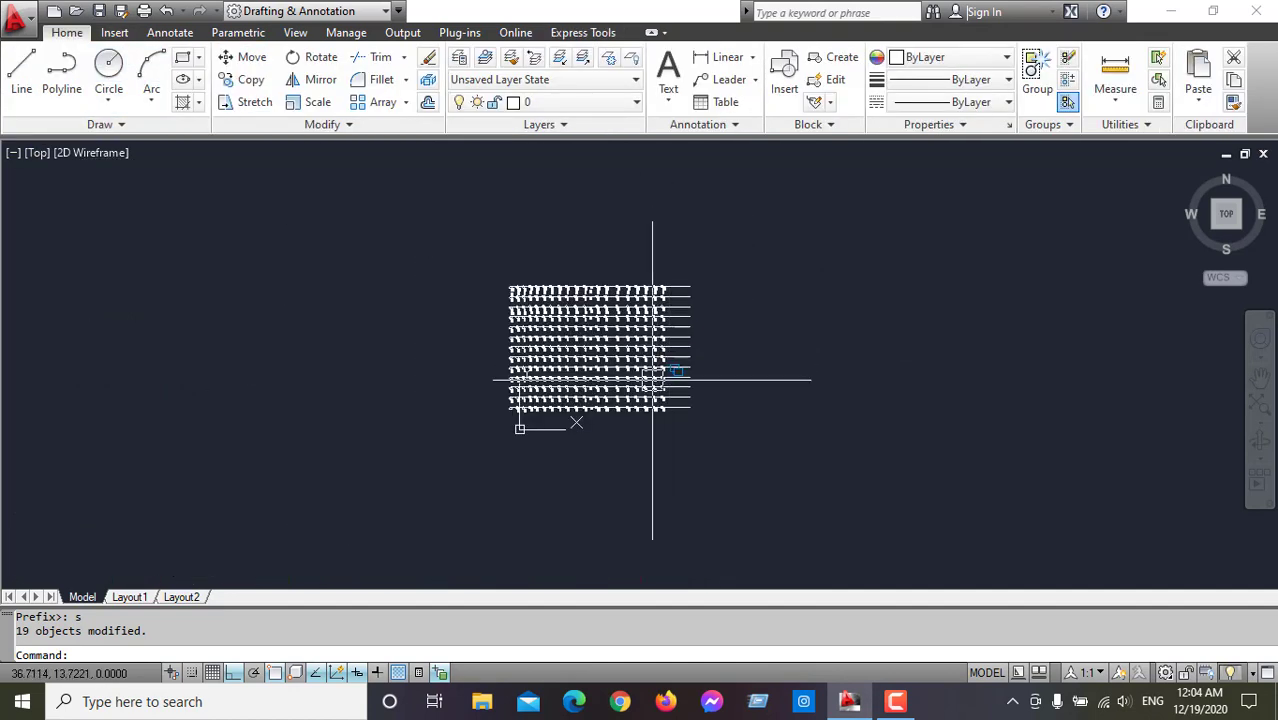
left_click(897, 705)
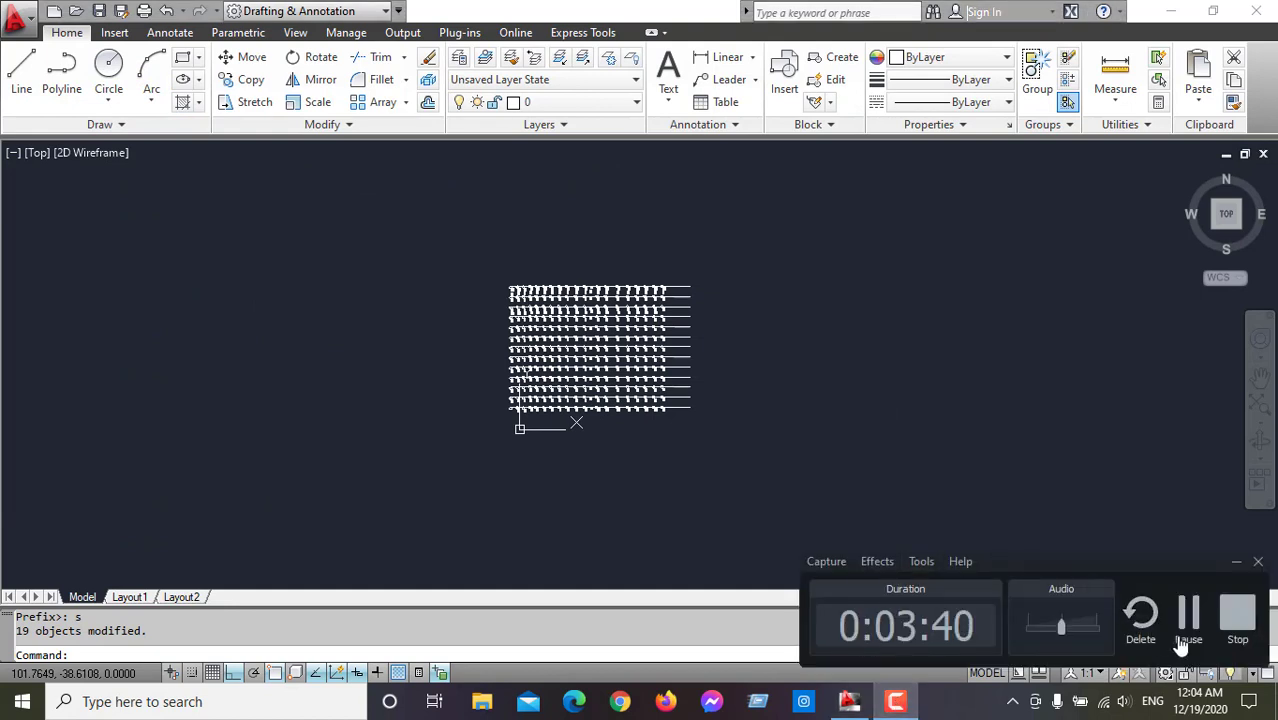